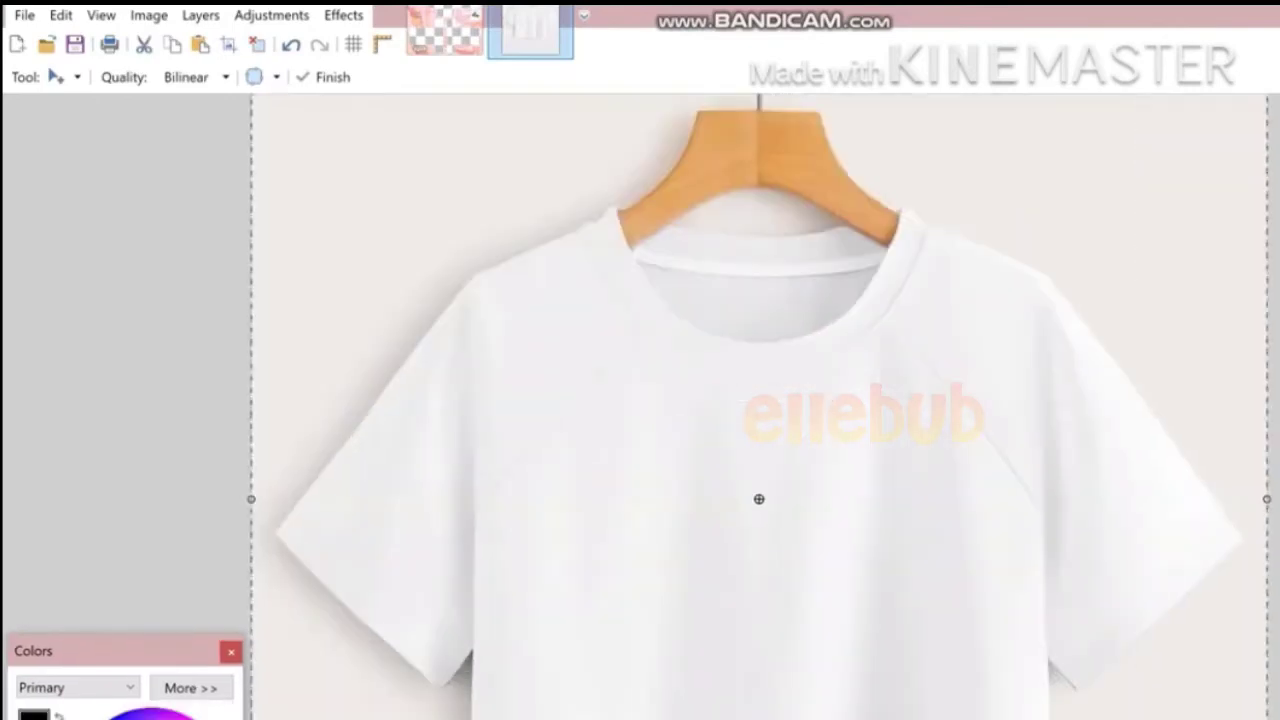
Add a new layer to the clothing template and move it below the Background layer.
key("ctrl+minus")
key("ctrl+minus")
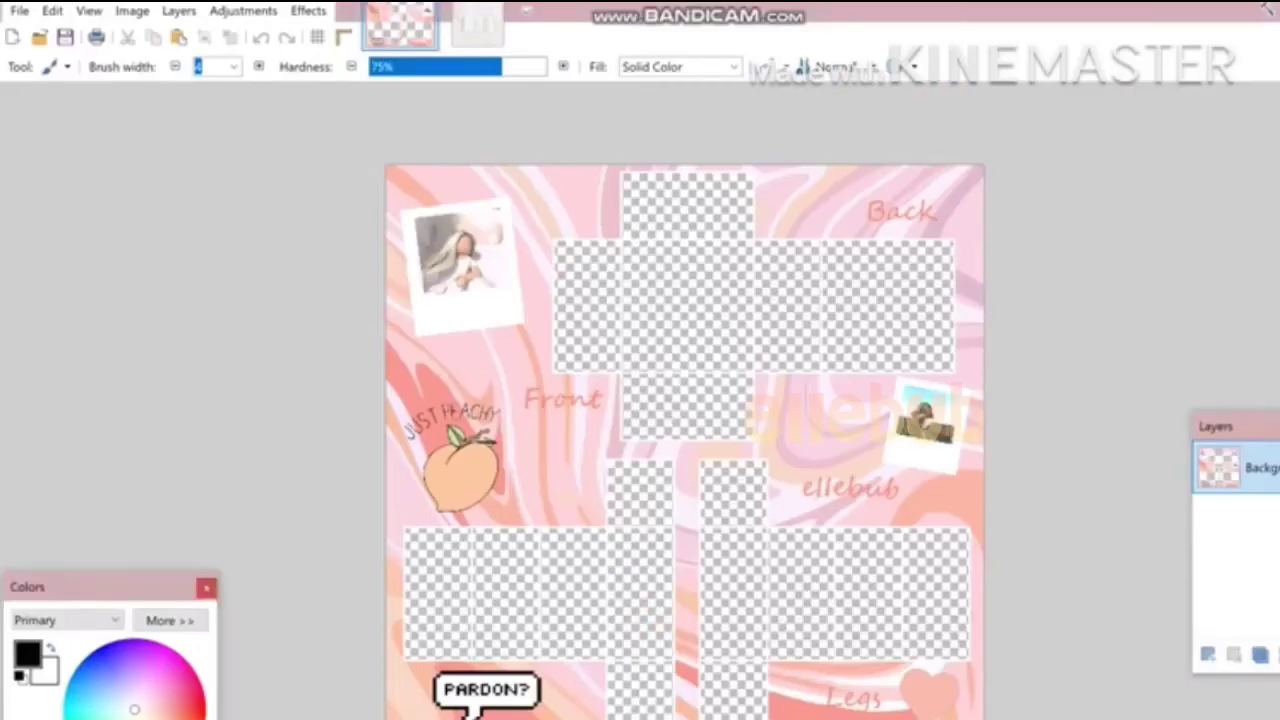
left_click_drag(1240, 426, 1075, 116)
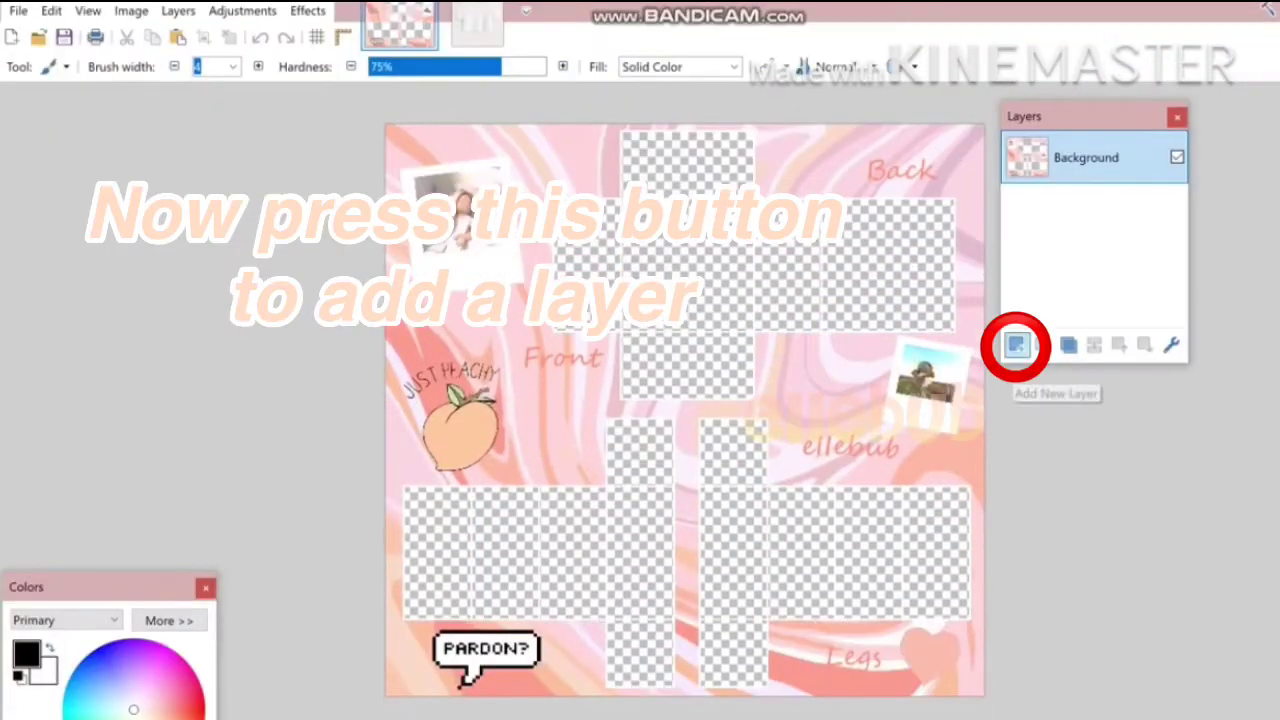
left_click(1016, 345)
left_click_drag(1085, 157, 1085, 212)
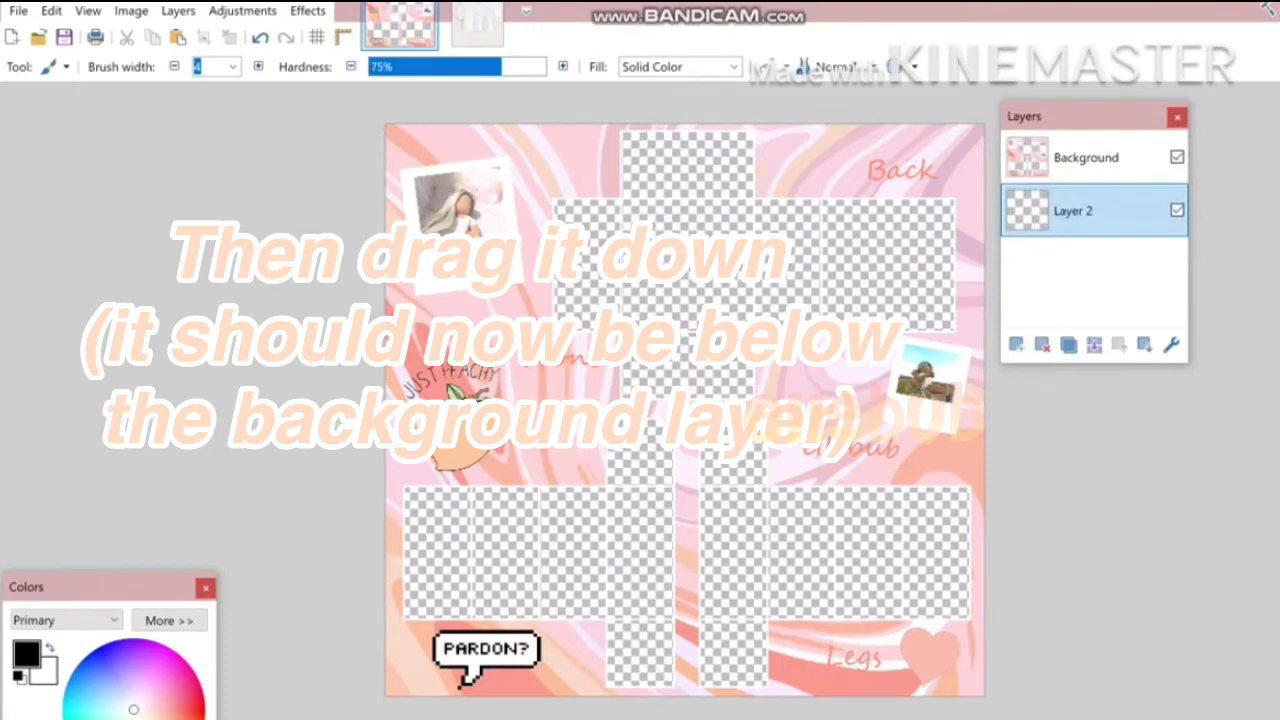
left_click_drag(1053, 117, 1200, 452)
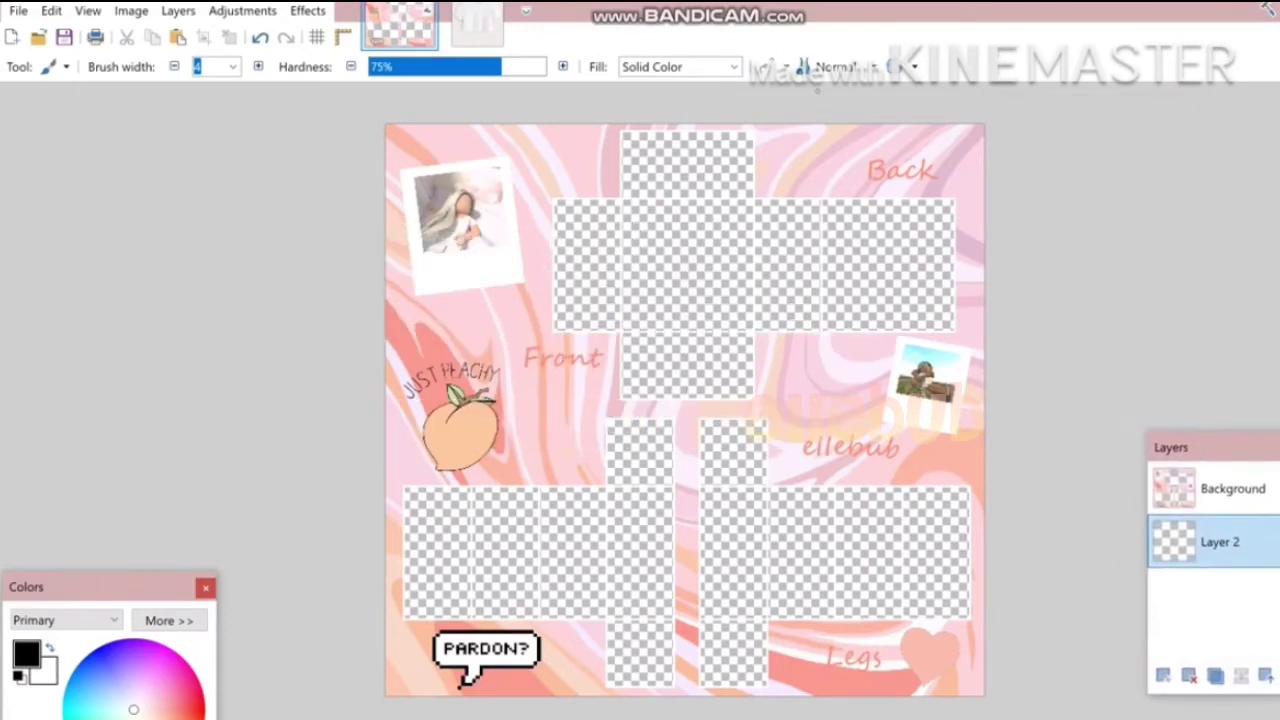
Select a small square patch of plain fabric on the shirt image with Rectangle Select.
left_click(478, 24)
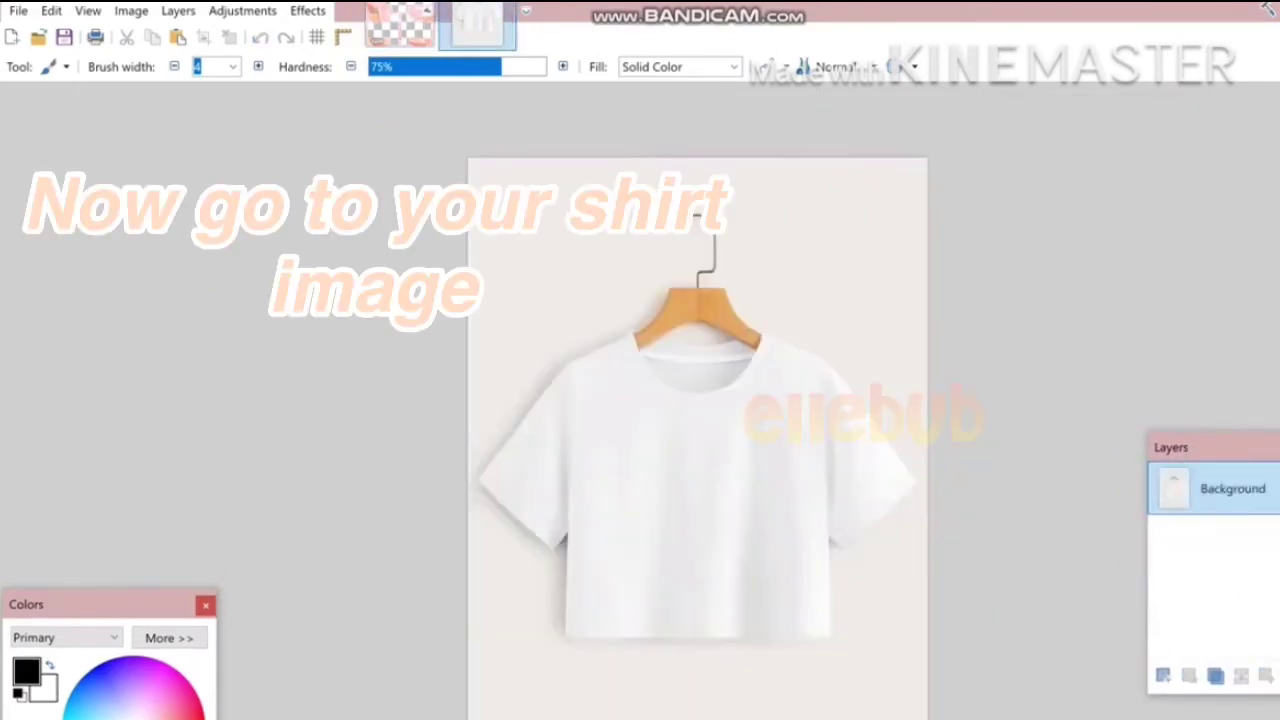
scroll(706, 462, "up", 3)
scroll(690, 462, "up", 1)
scroll(690, 462, "down", 1)
left_click(50, 67)
left_click(70, 95)
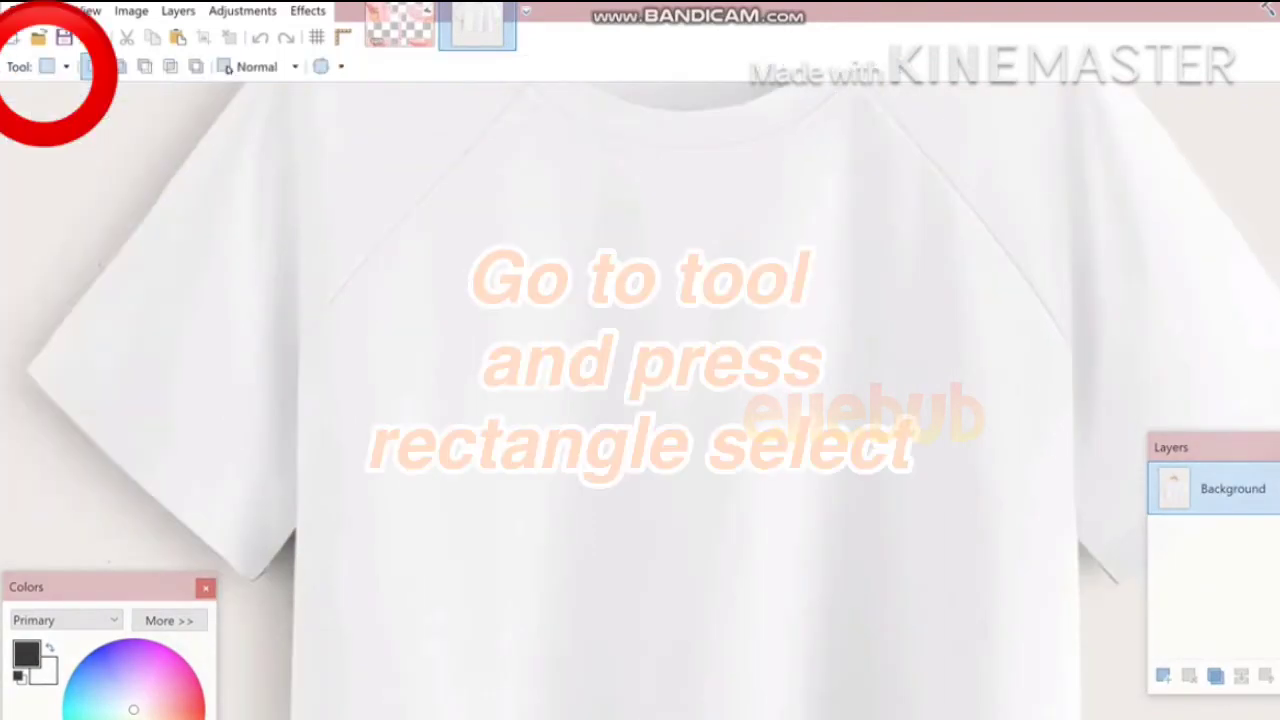
scroll(640, 400, "down", 1)
left_click(55, 66)
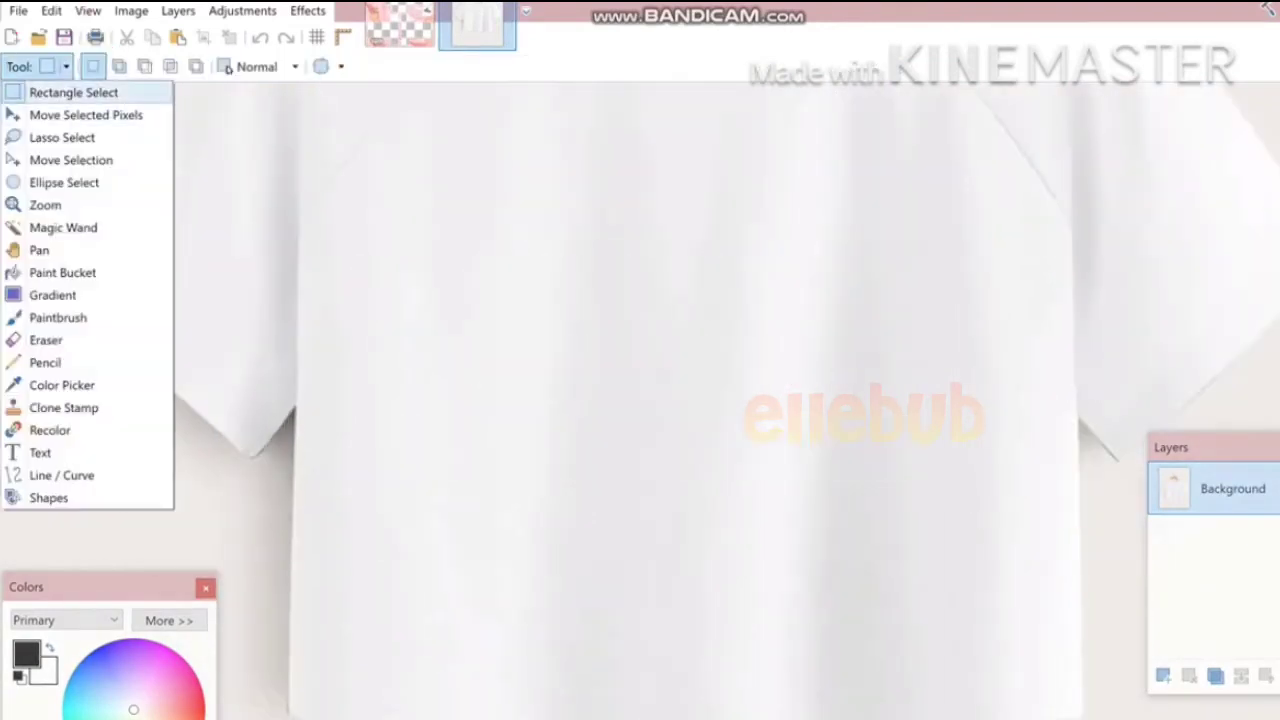
left_click(52, 67)
left_click_drag(513, 202, 527, 244)
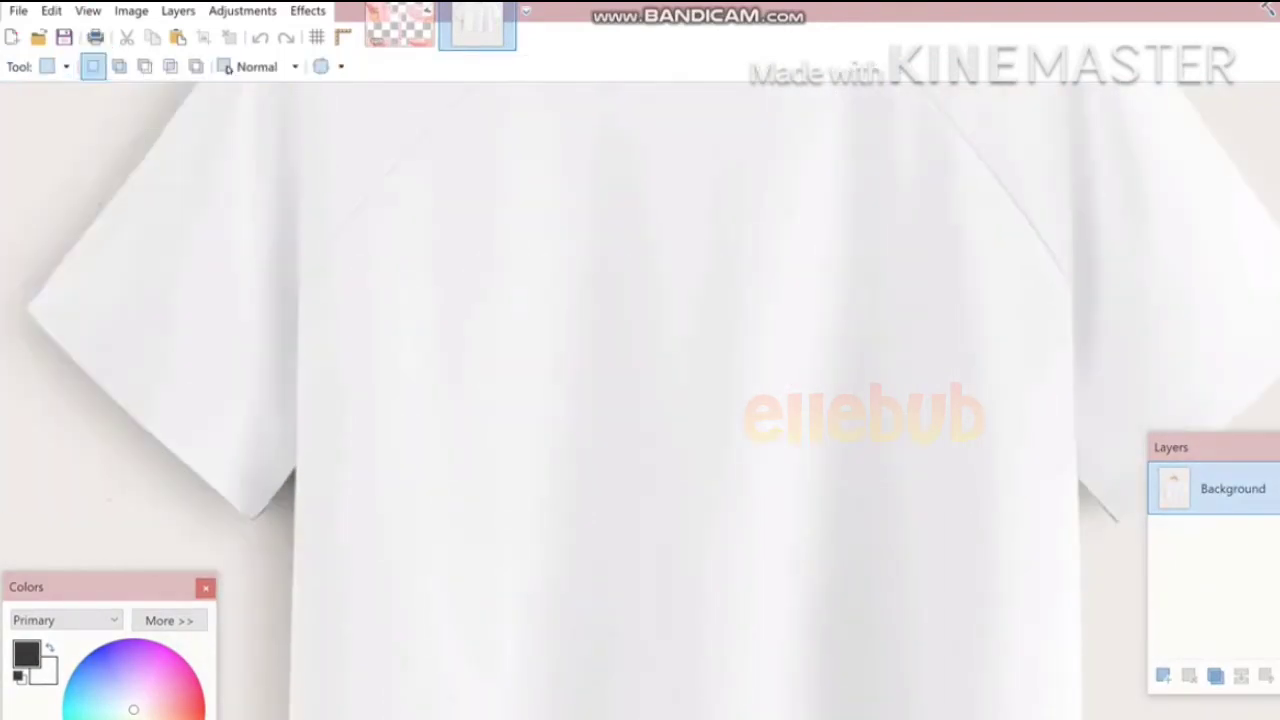
mouse_move(369, 275)
left_mouse_down()
mouse_move(466, 364)
mouse_move(454, 357)
left_mouse_up()
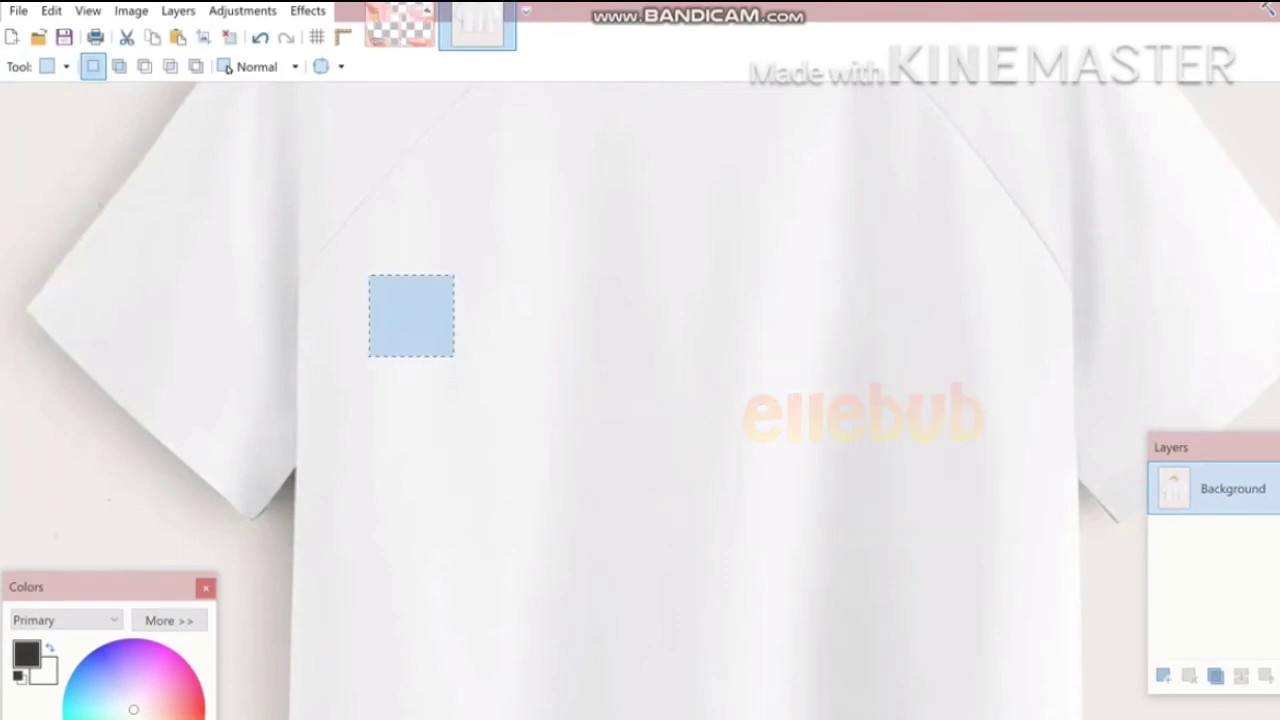
Paste the fabric patch onto the template's Layer 2, aligned with the upper-left corner of the front torso box.
left_click(400, 25)
scroll(684, 400, "up", 2)
scroll(686, 459, "up", 4)
scroll(686, 459, "up", 2)
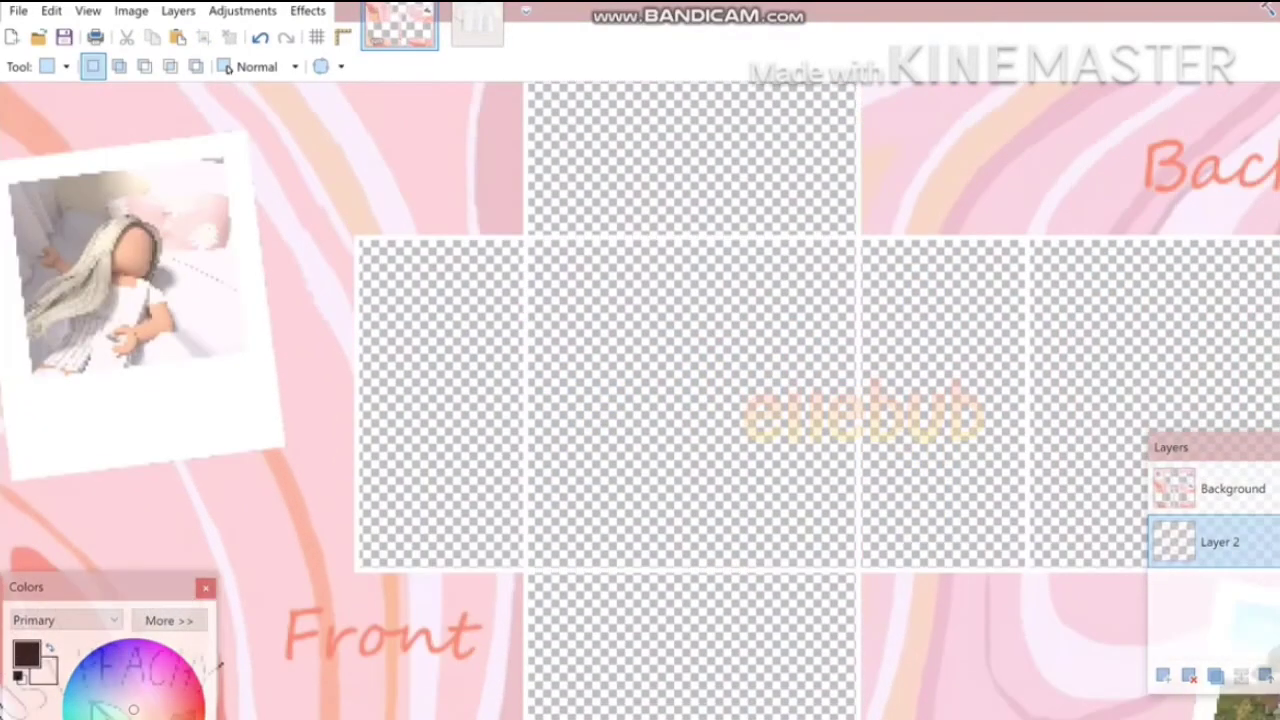
key("ctrl+v")
left_click_drag(705, 712, 688, 397)
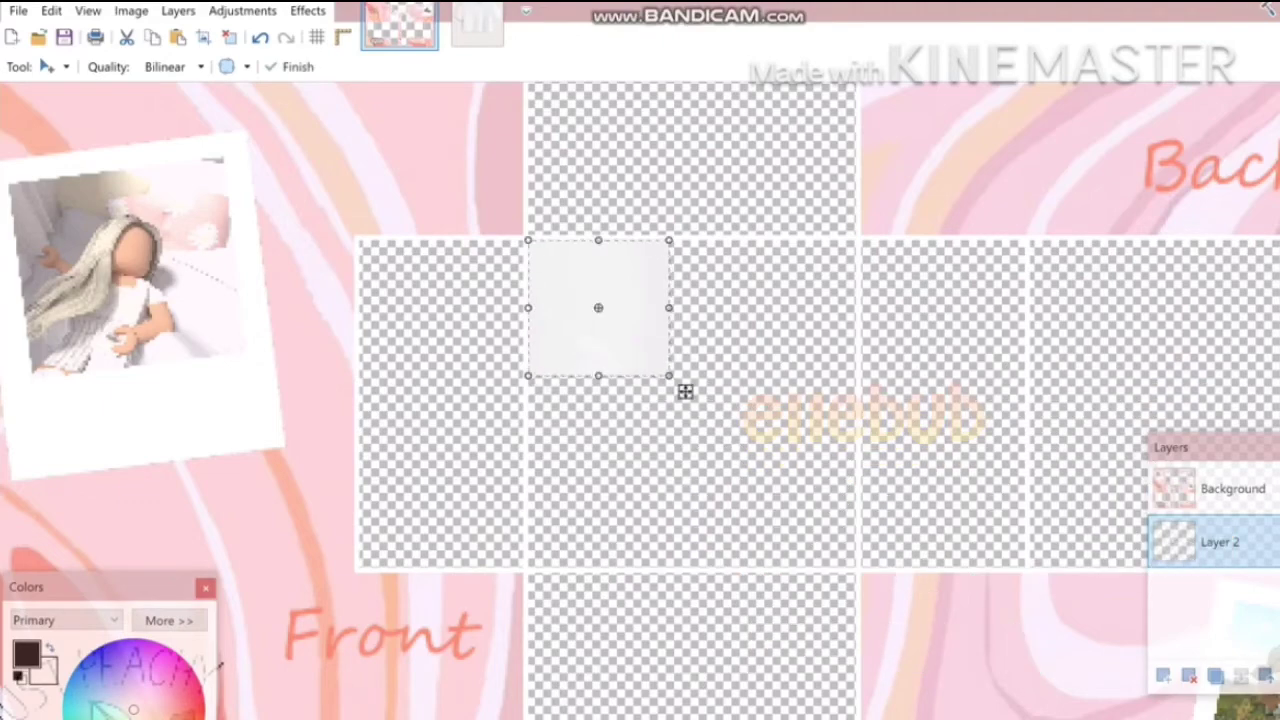
scroll(685, 391, "up", 3)
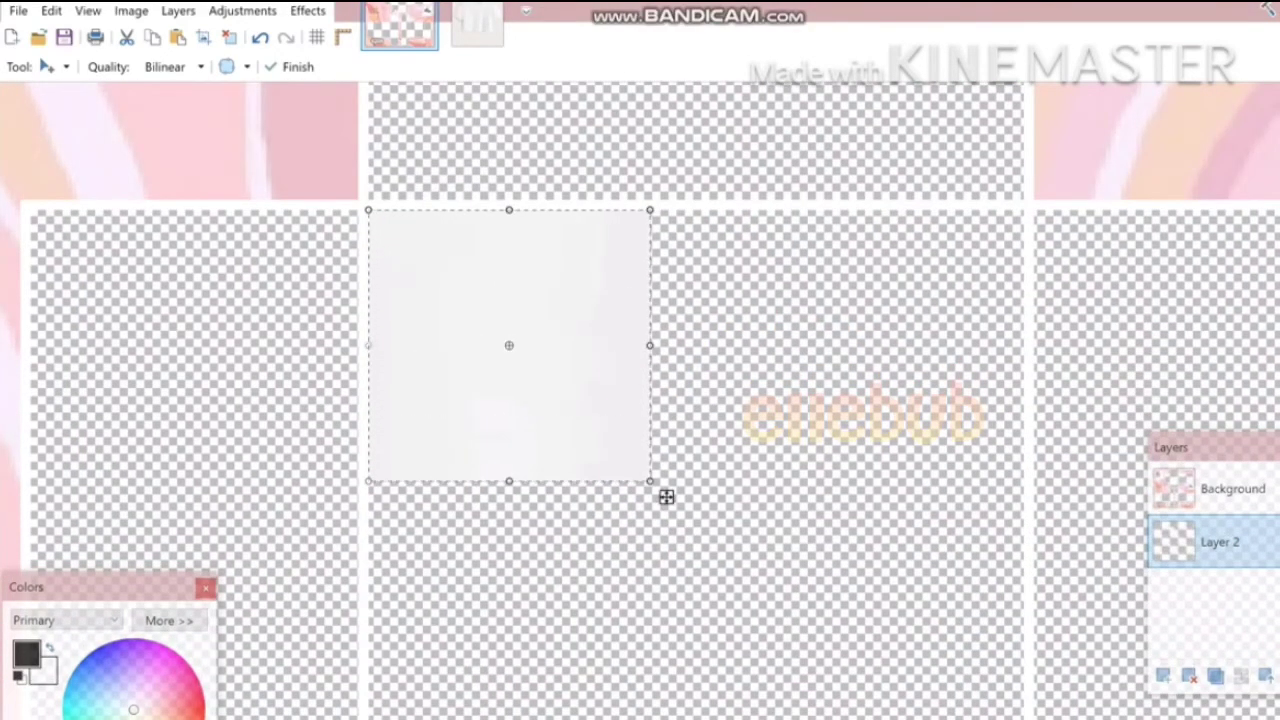
Paste copies of the patch side by side, narrowing the last one, to span the front torso box's full width.
key("ctrl+c")
key("ctrl+v")
left_click_drag(640, 345, 911, 345)
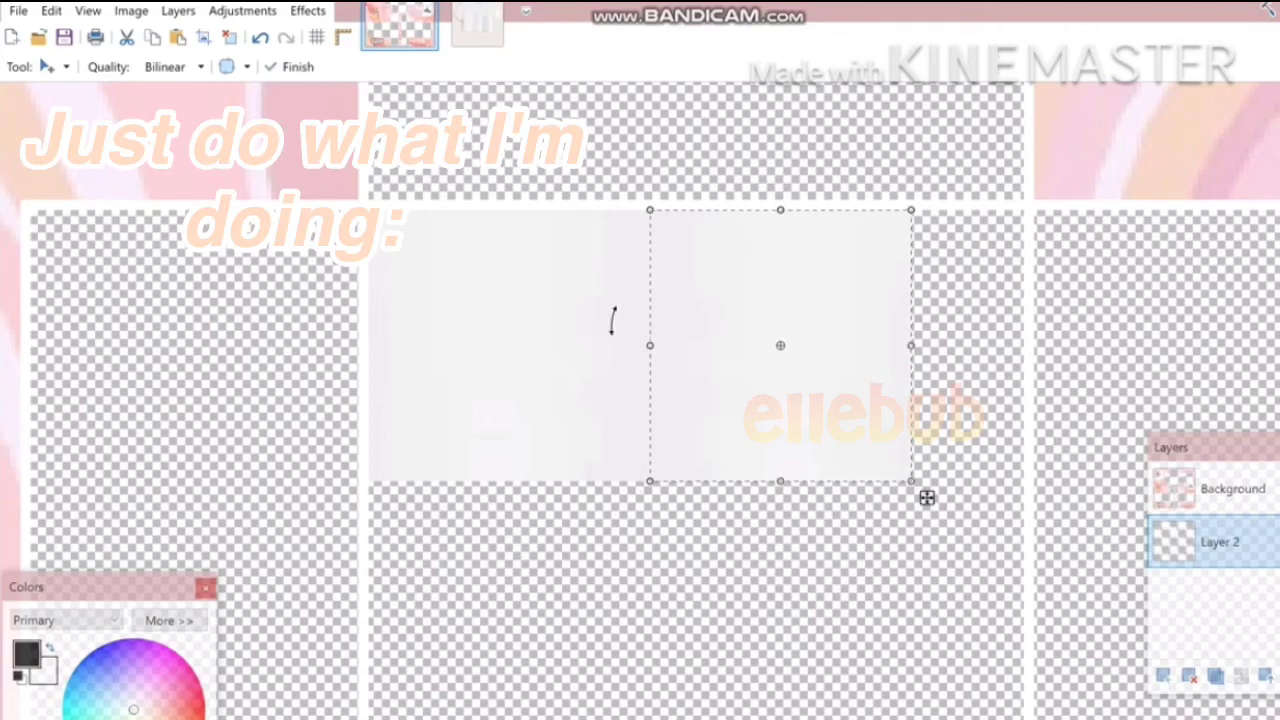
left_click_drag(650, 345, 1019, 345)
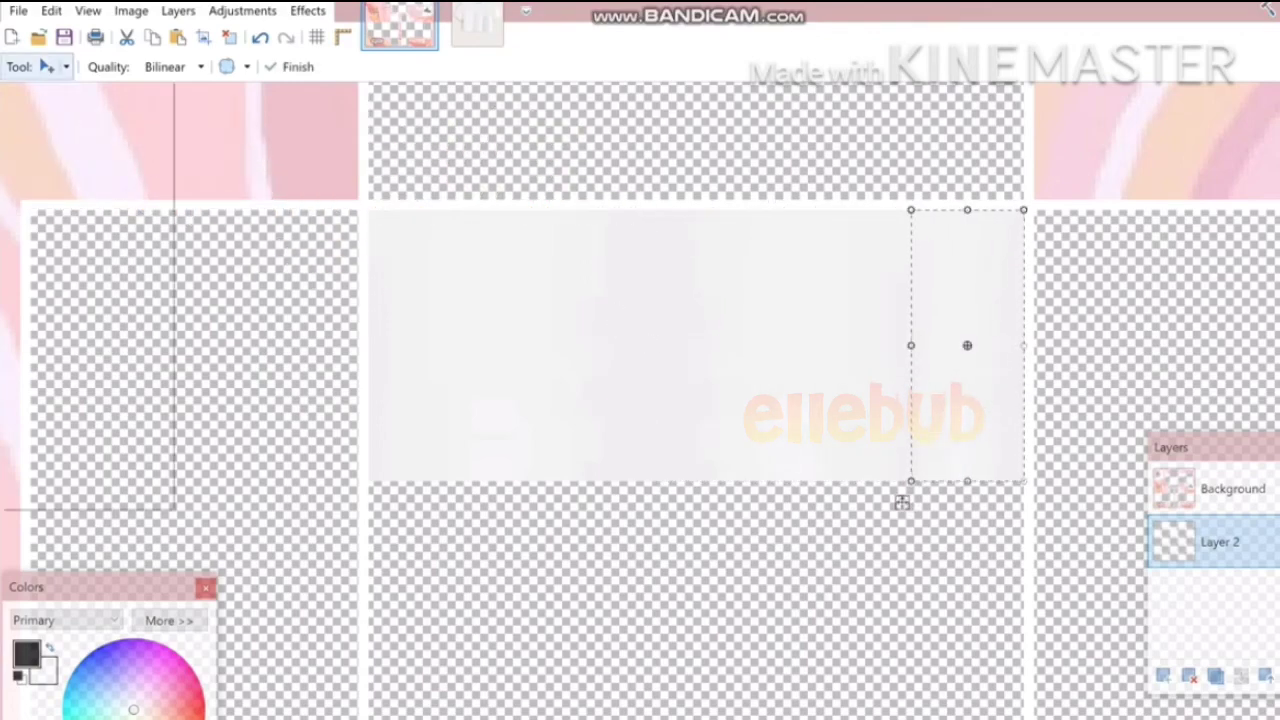
Extend the selection over the whole texture strip and paste a flattened copy below it, covering just over half the front torso box.
left_click(47, 67)
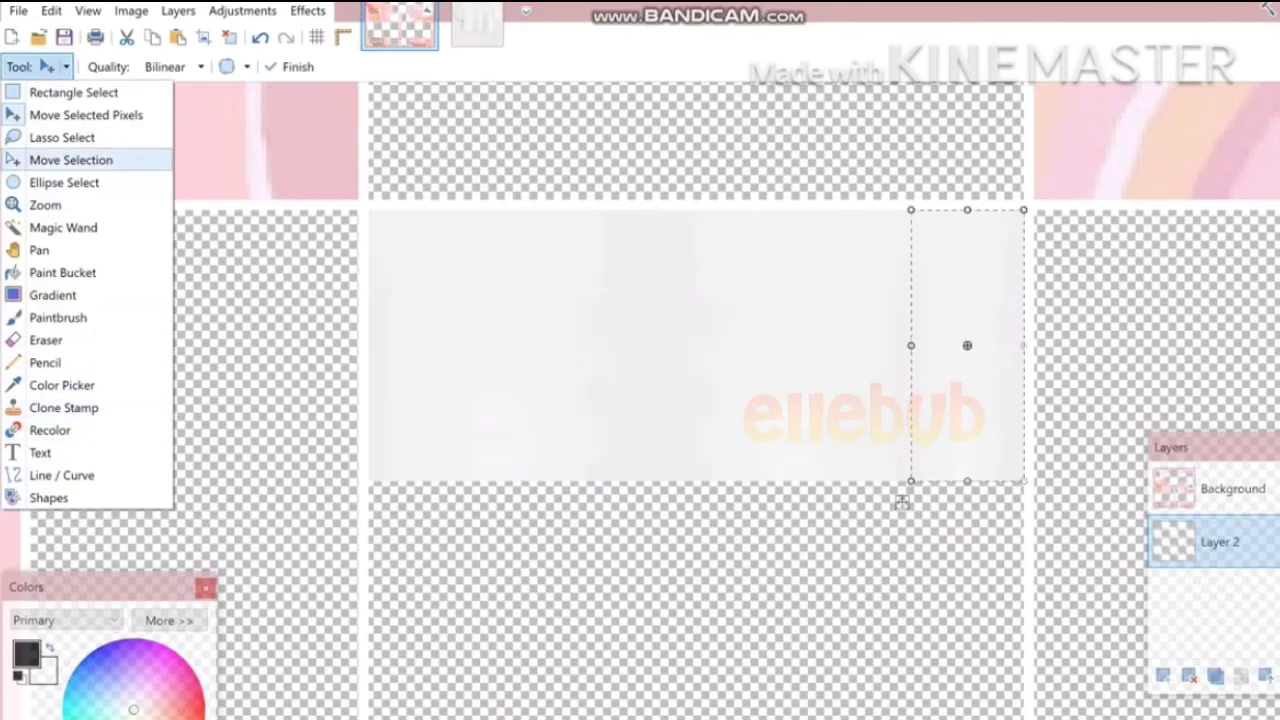
left_click(71, 160)
left_click_drag(911, 345, 435, 345)
left_click_drag(412, 489, 346, 489)
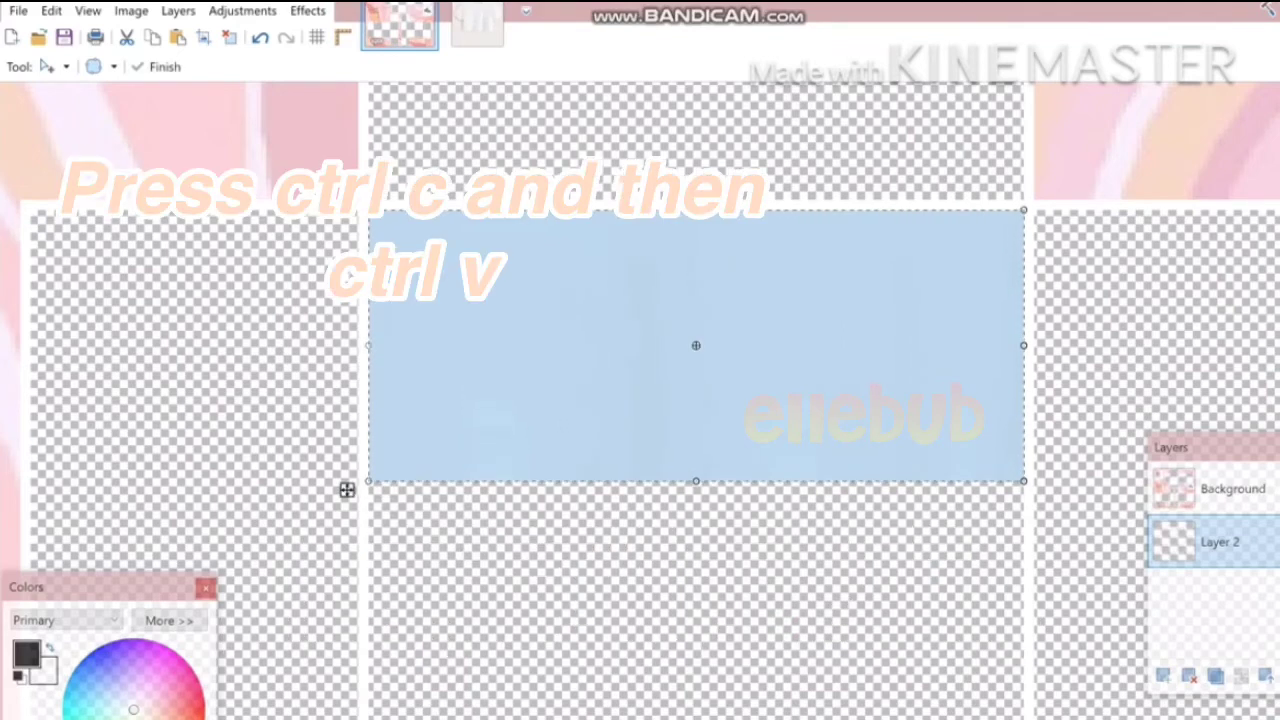
key("ctrl+c")
key("ctrl+v")
left_click_drag(696, 210, 696, 660)
left_click_drag(1045, 475, 1046, 415)
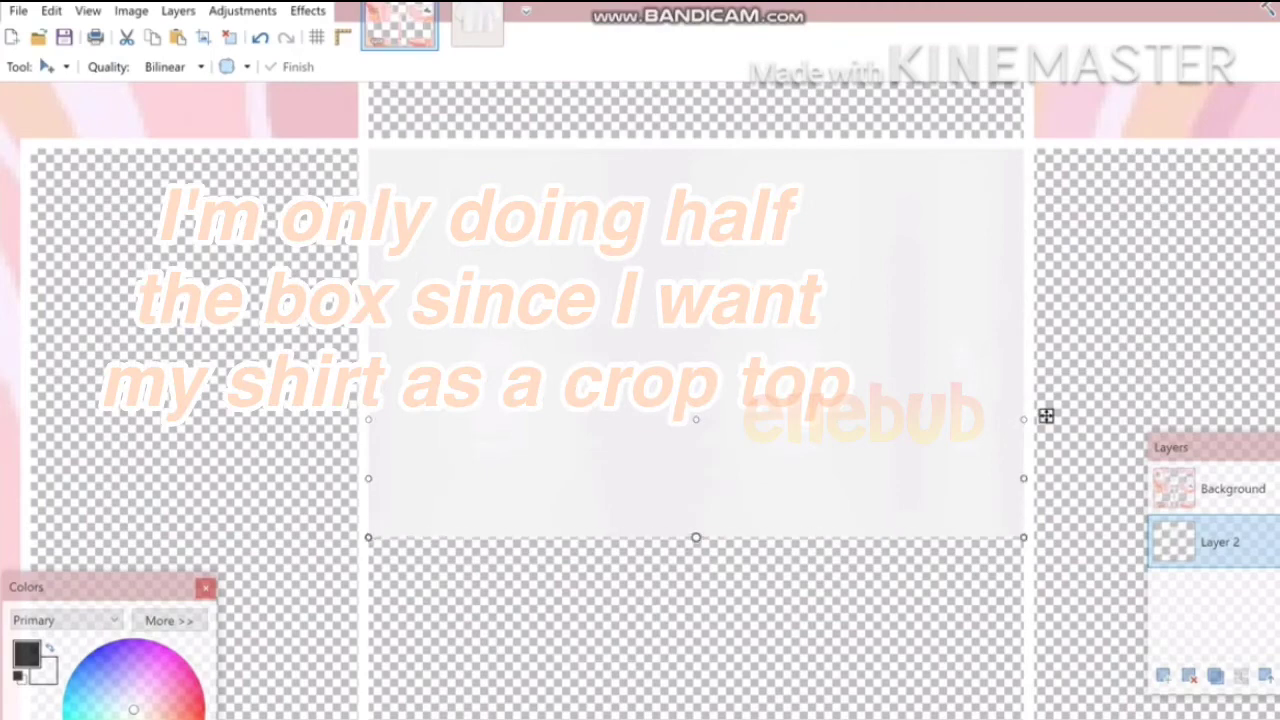
Select the entire front texture with Move Selection and paste a copy narrowed to fit the torso side box left of the front.
scroll(1043, 420, "down", 2)
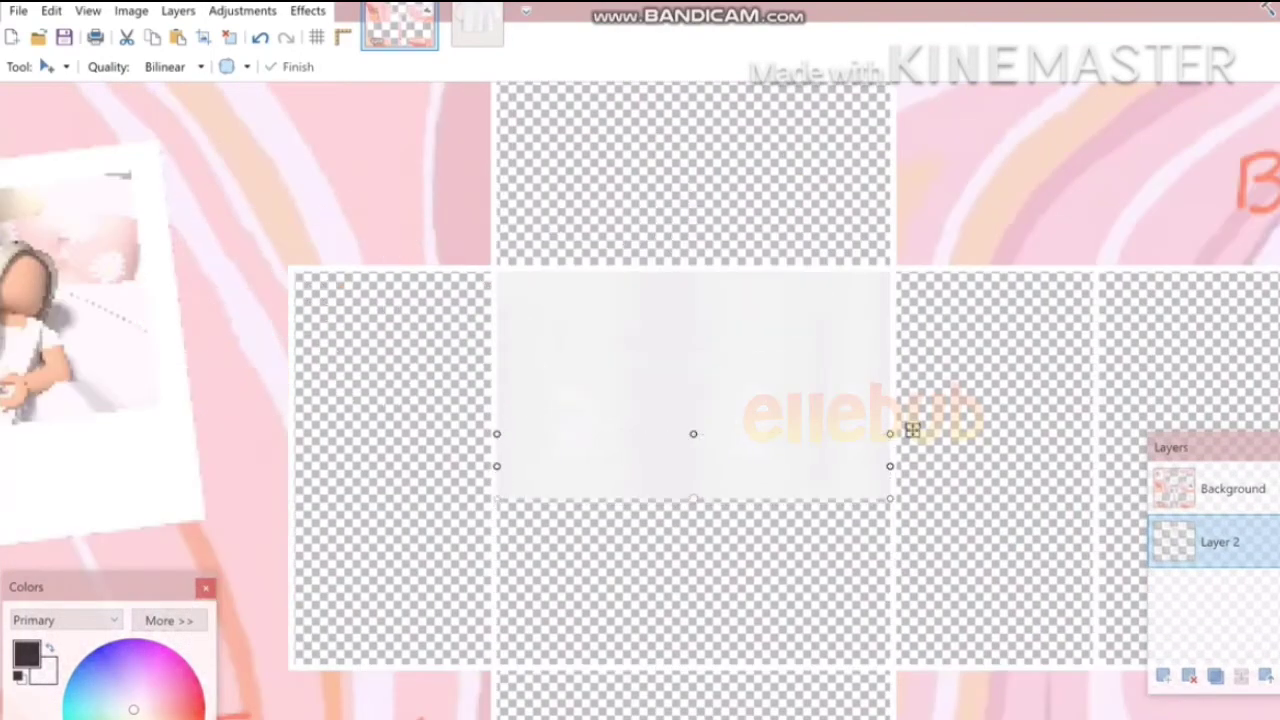
scroll(913, 428, "down", 2)
left_click(50, 66)
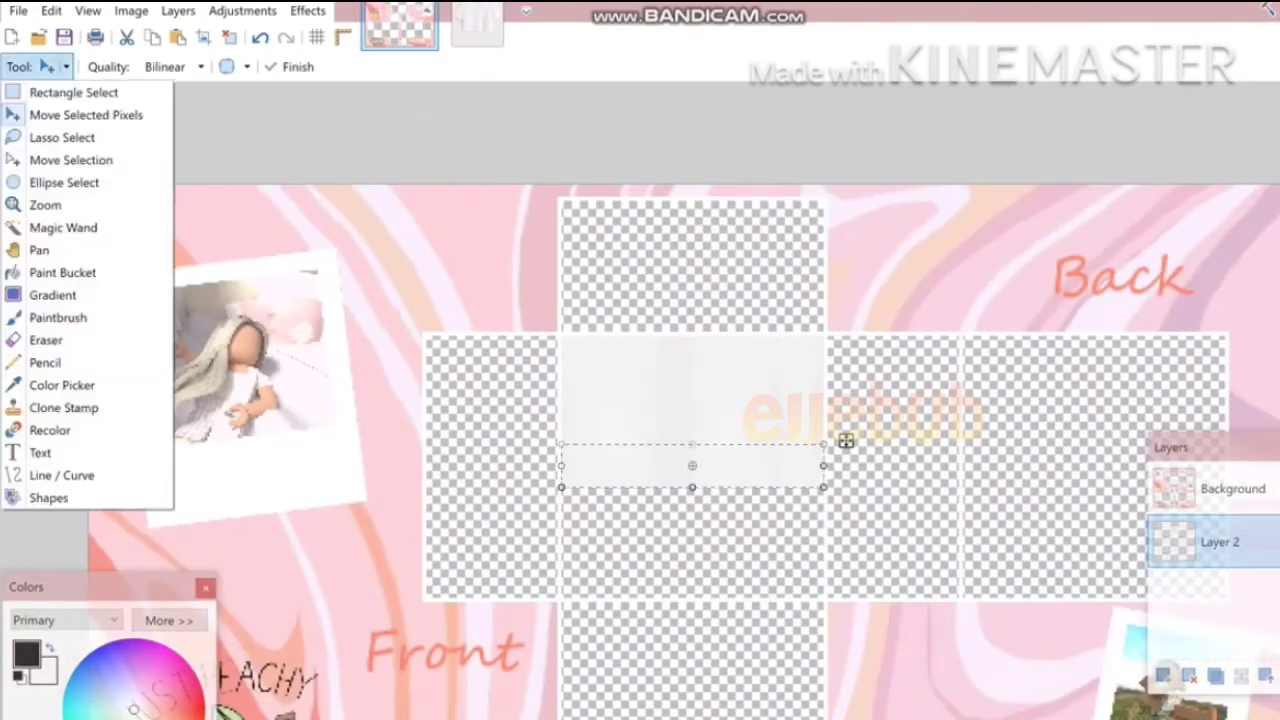
left_click(71, 160)
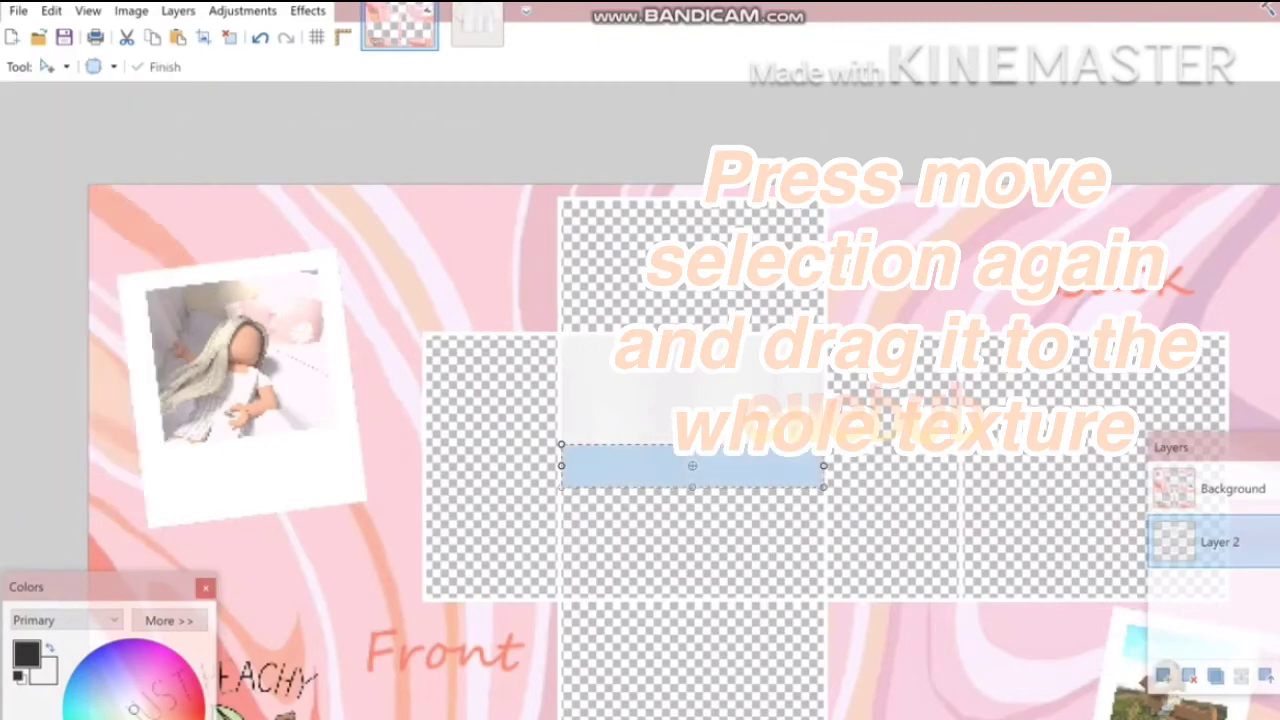
left_click_drag(843, 424, 843, 324)
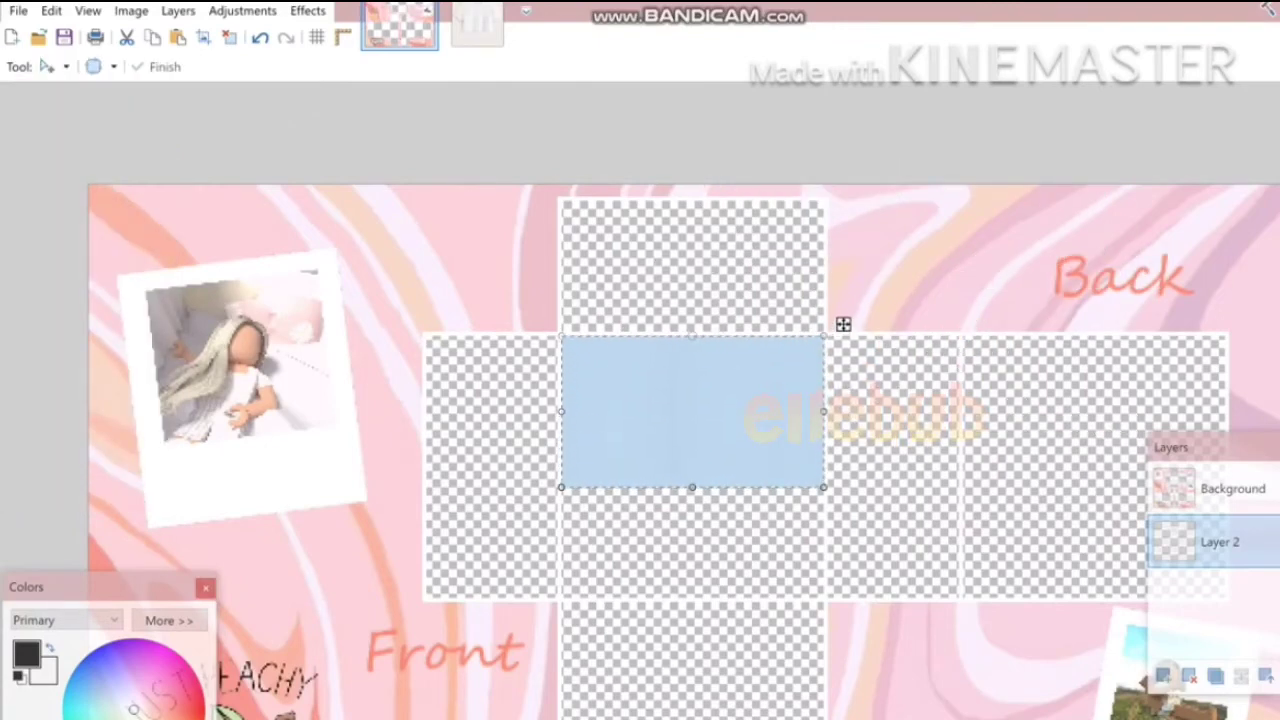
key("ctrl+c")
key("ctrl+v")
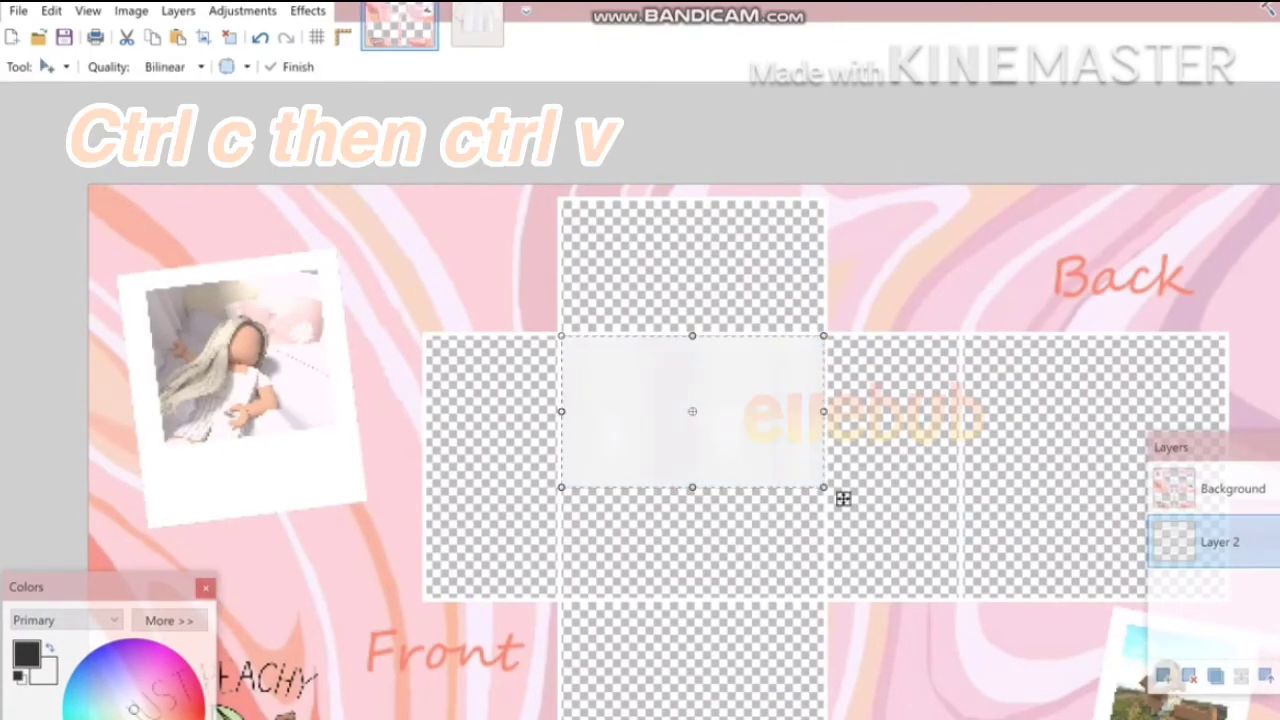
left_click_drag(560, 511, 411, 505)
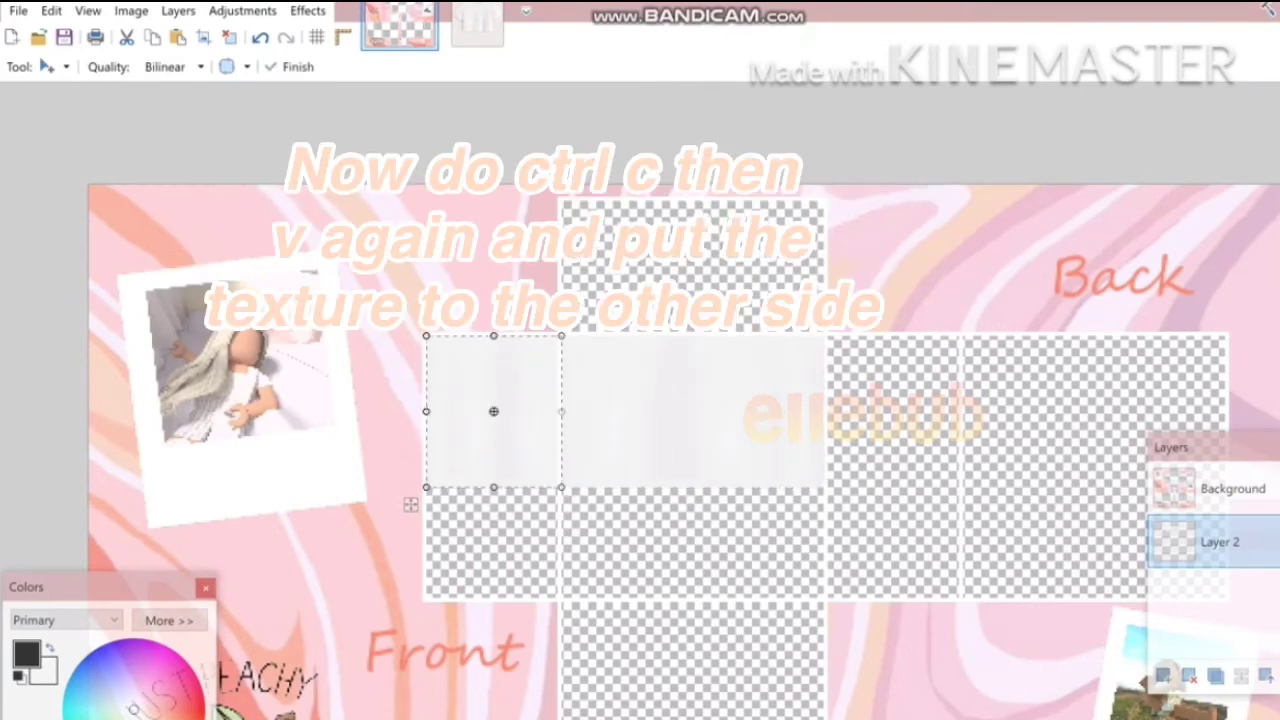
Paste copies of the texture into the torso's other side box, the back box and the neck top box, fitting each one.
key("ctrl+c")
key("ctrl+v")
left_click_drag(574, 503, 974, 497)
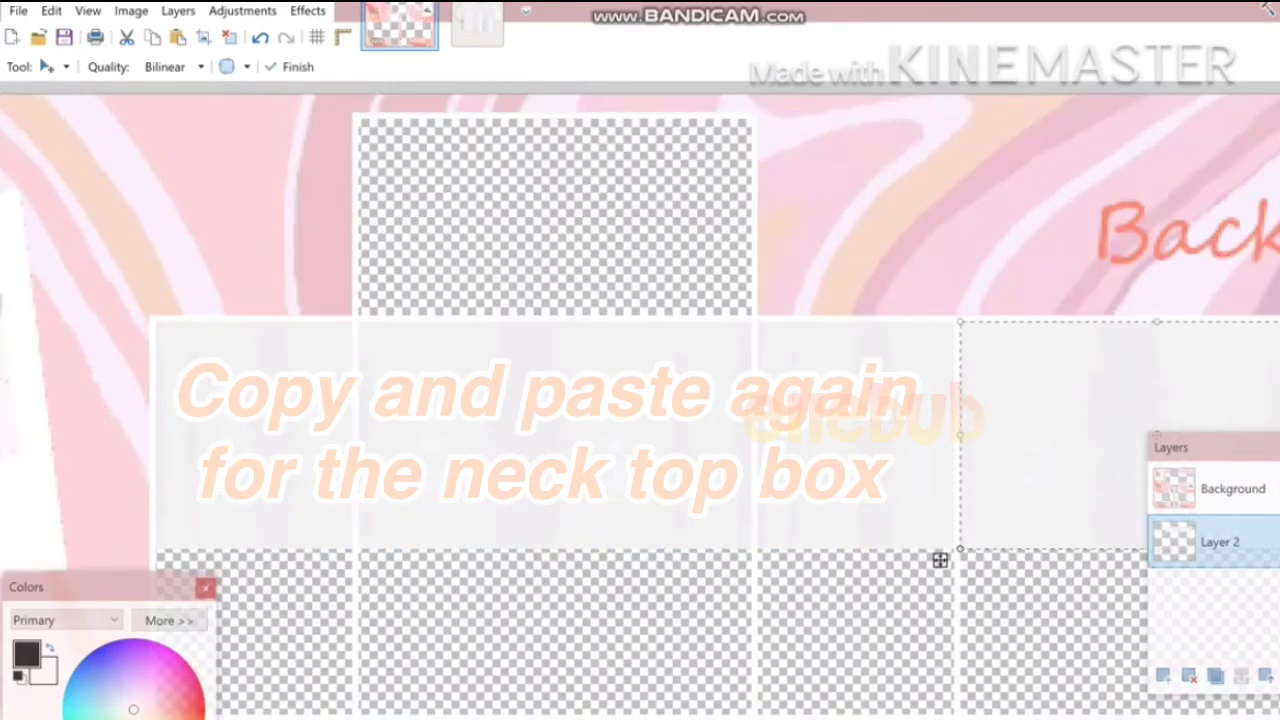
left_click_drag(940, 560, 937, 560)
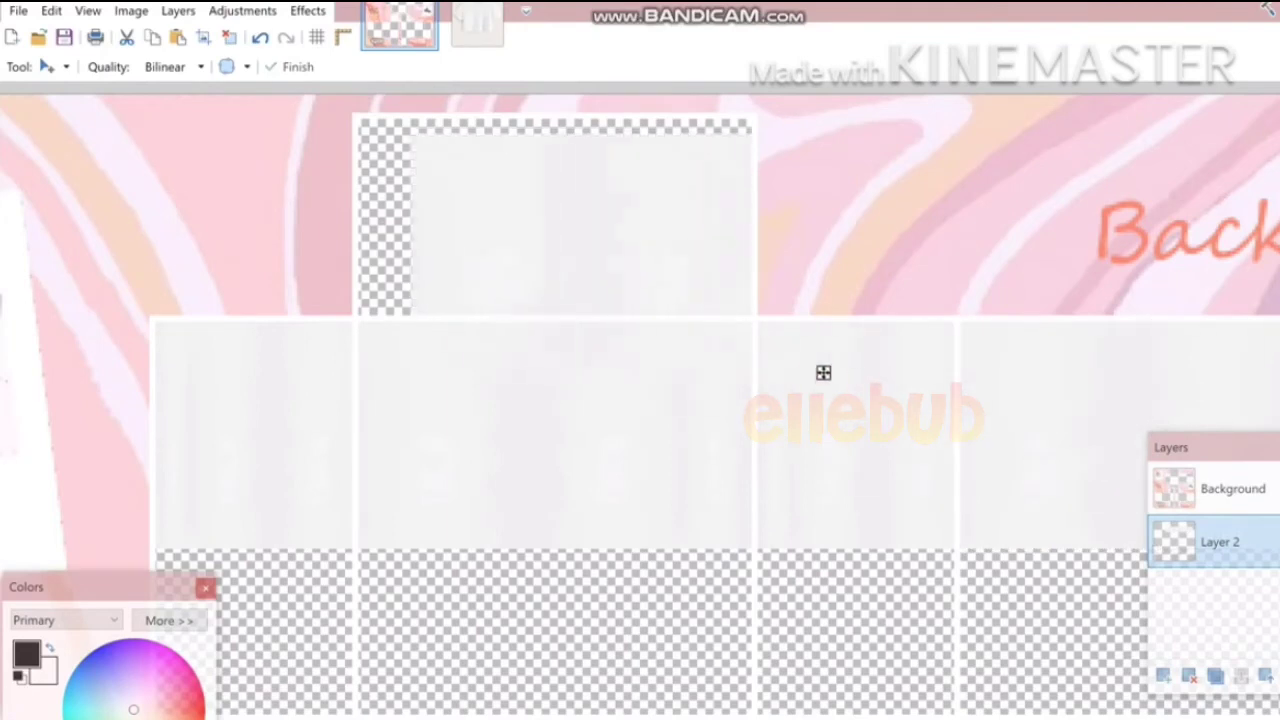
left_click_drag(771, 357, 772, 322)
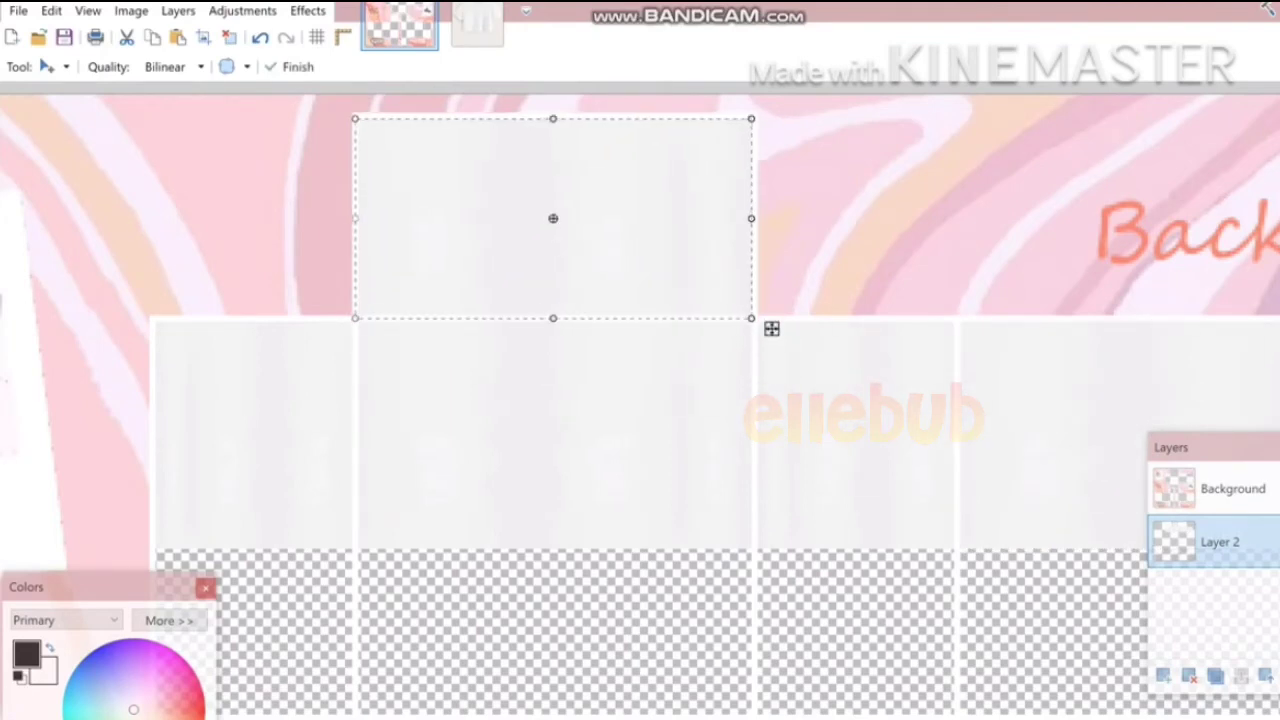
scroll(669, 457, "down", 1)
scroll(669, 457, "down", 2)
scroll(640, 290, "down", 1)
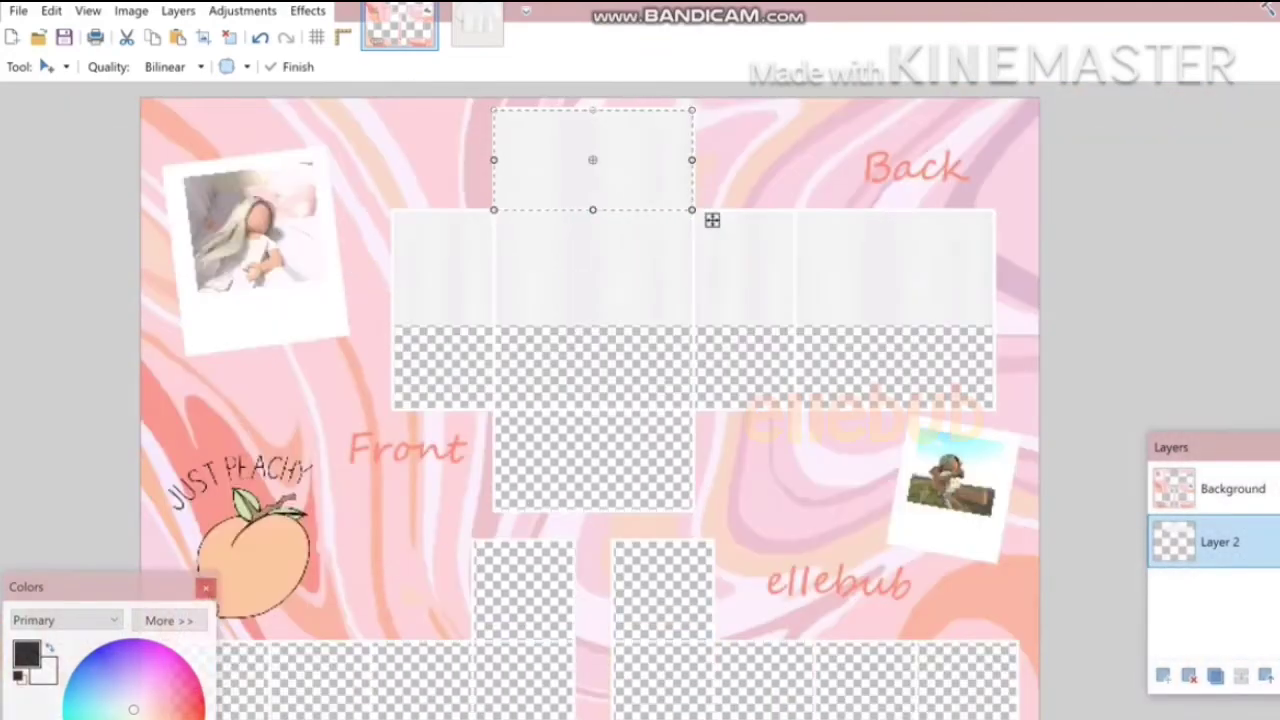
scroll(711, 260, "up", 1)
scroll(711, 505, "down", 3)
left_click_drag(711, 280, 673, 689)
scroll(673, 689, "up", 1)
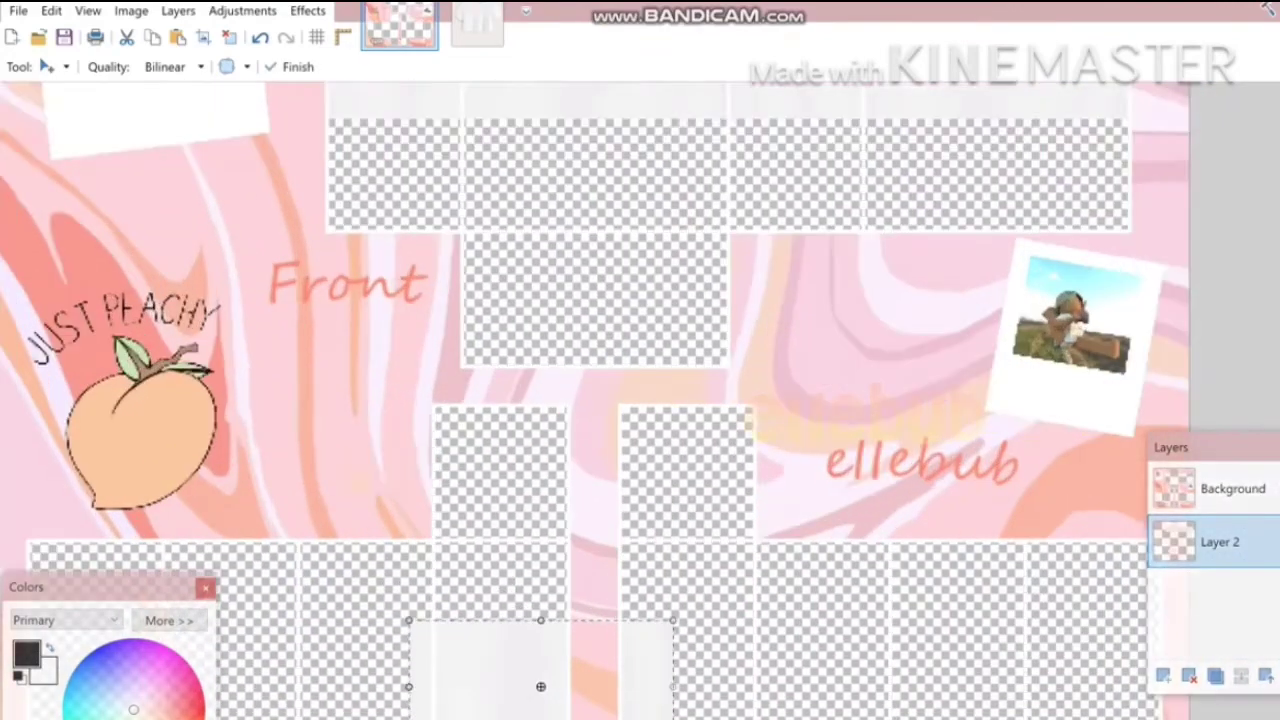
scroll(674, 689, "down", 1)
left_click_drag(694, 641, 723, 588)
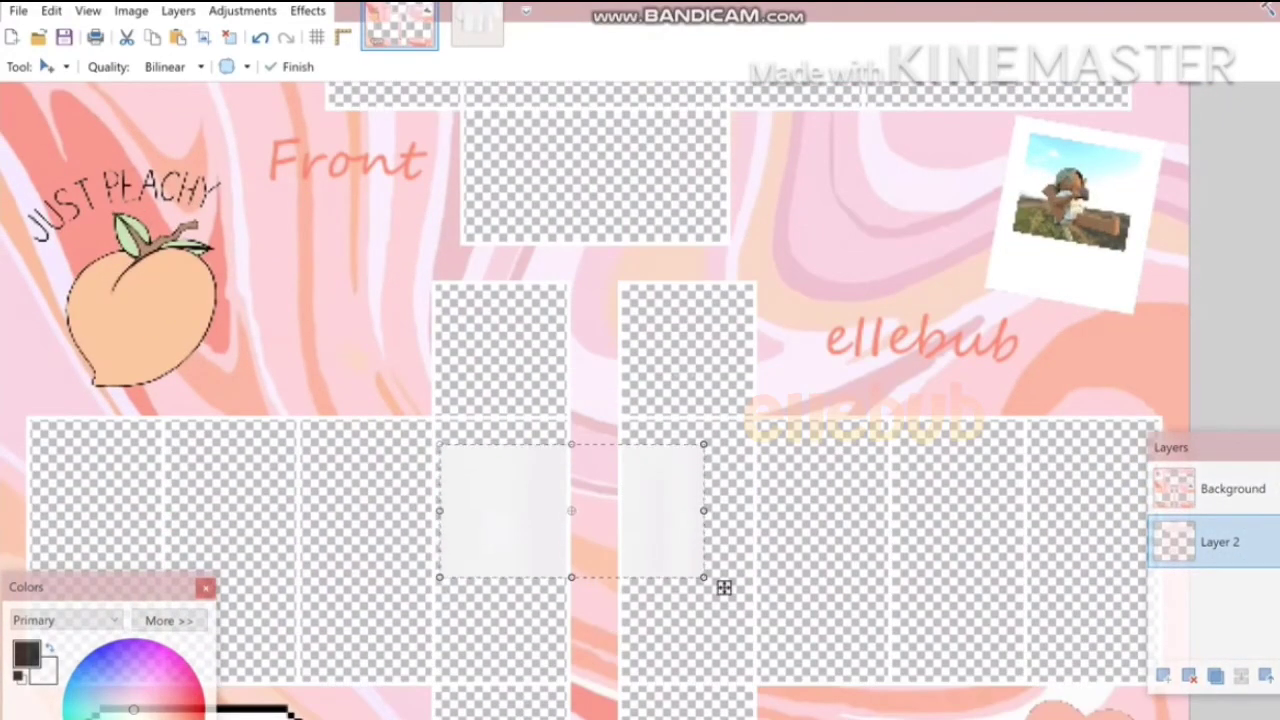
Copy the left torso side texture with Rectangle Select and paste it, shortened for a short sleeve, atop the left arm's rightmost side box.
scroll(600, 400, "up", 6)
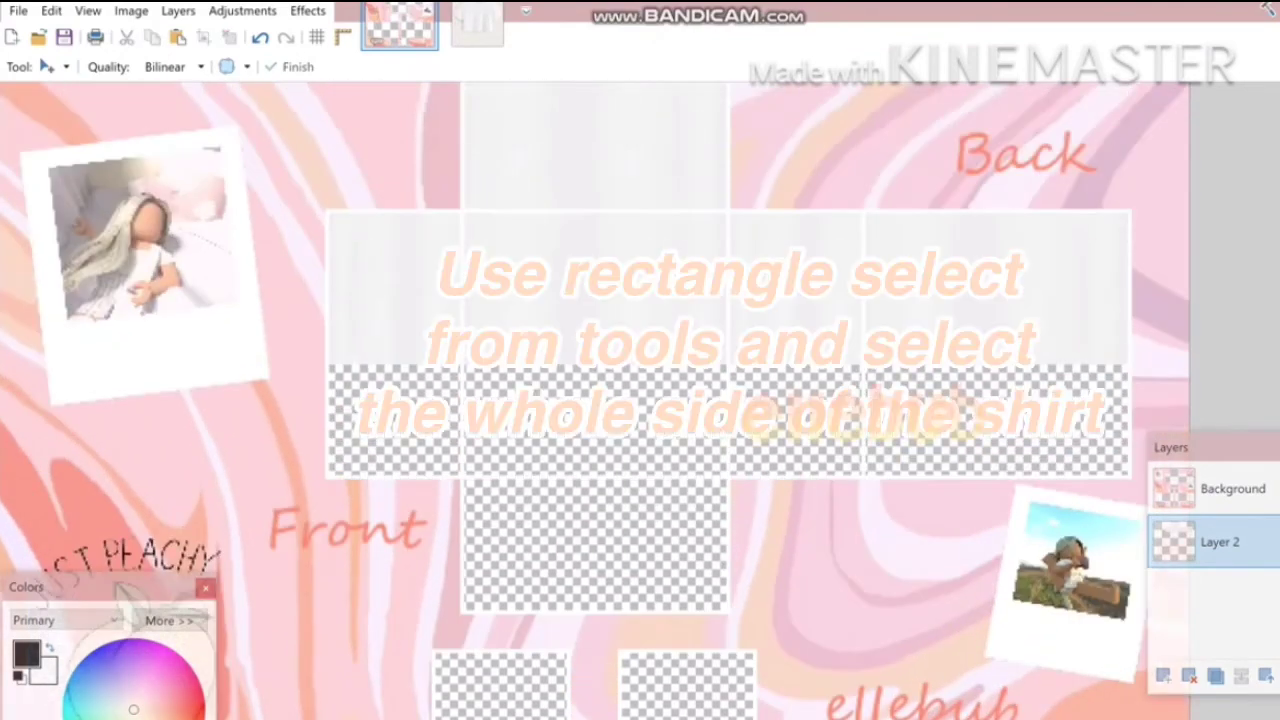
left_click(56, 66)
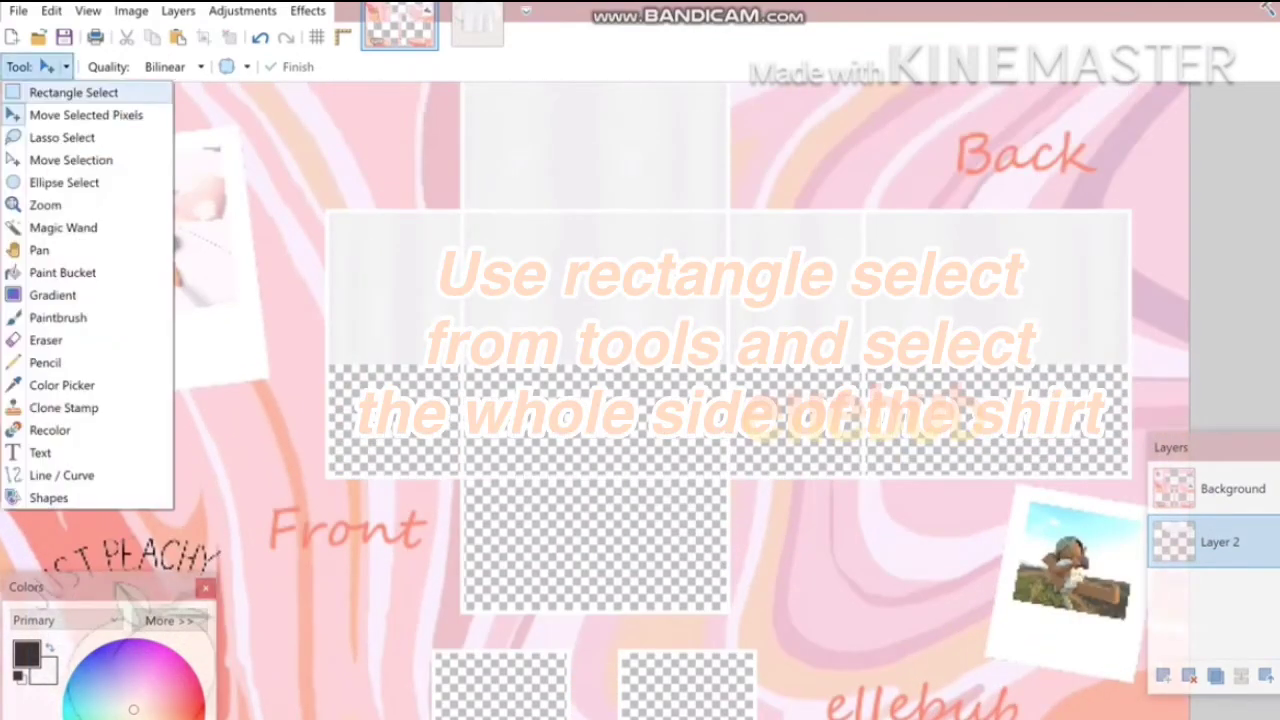
left_click(70, 91)
scroll(625, 454, "up", 1)
scroll(625, 454, "left", 4)
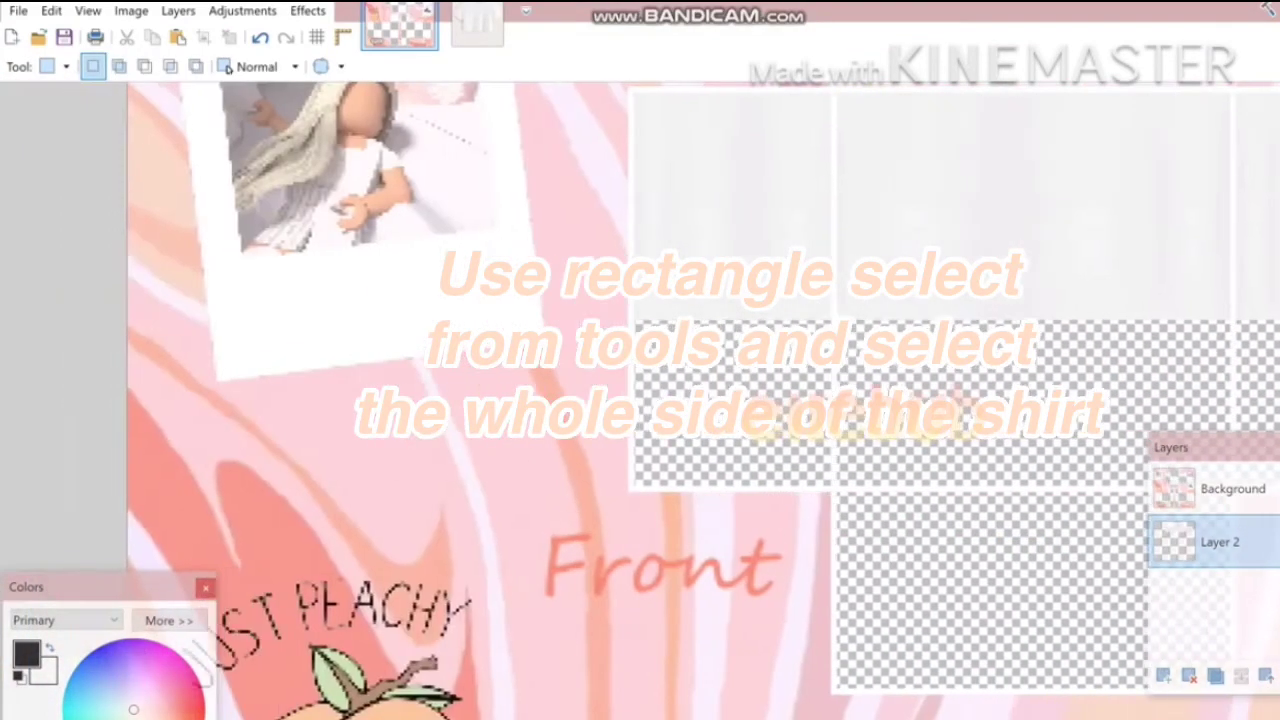
scroll(625, 454, "up", 2)
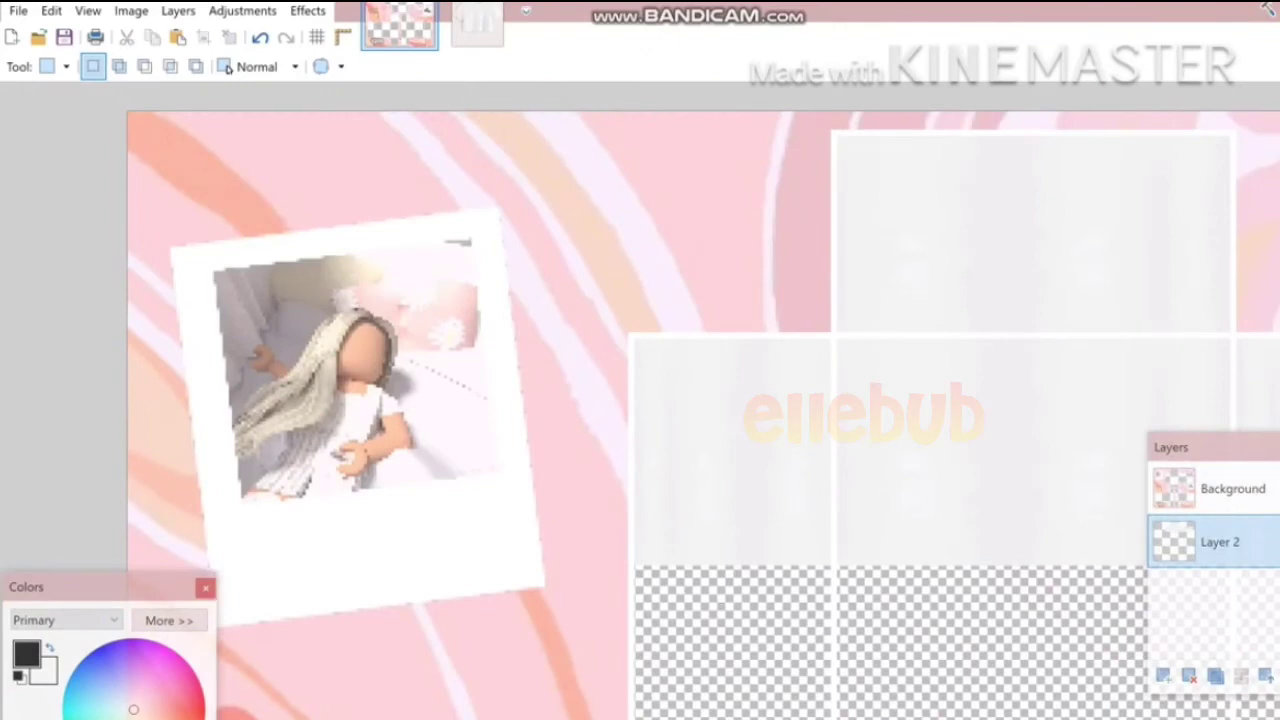
left_click_drag(636, 341, 830, 566)
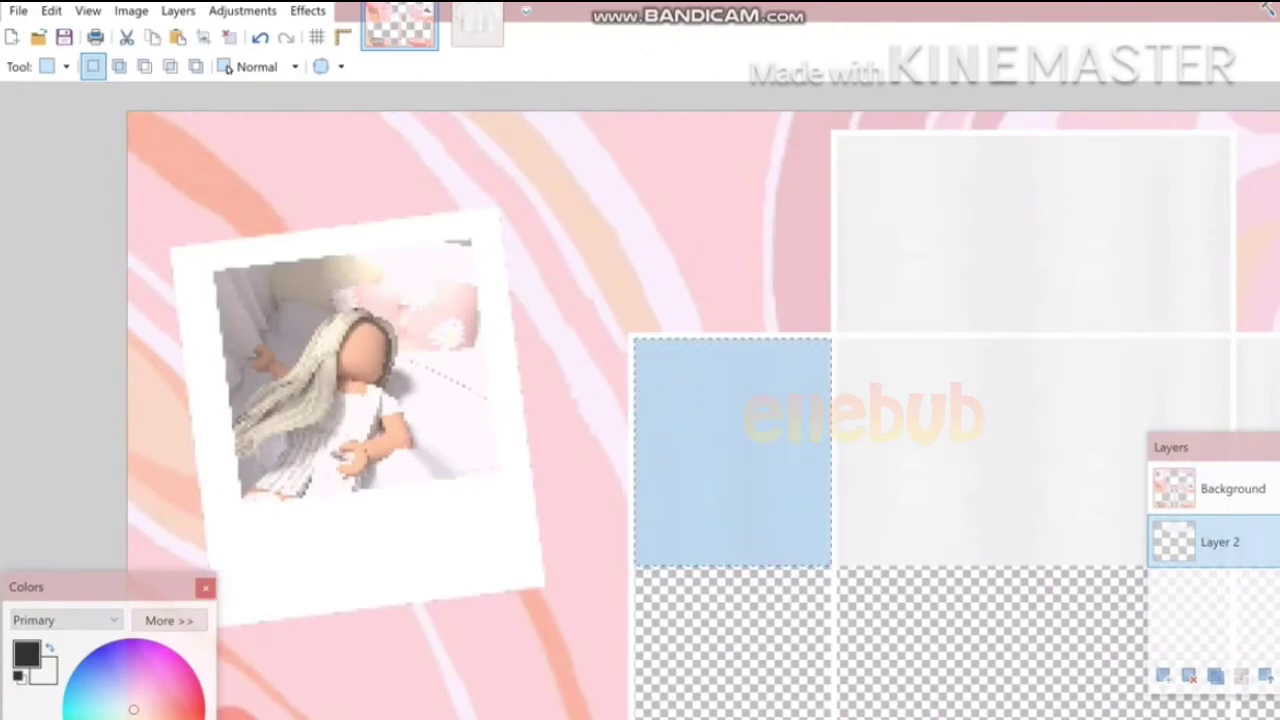
key("ctrl+c")
key("ctrl+v")
scroll(846, 397, "down", 3)
left_click_drag(846, 397, 1009, 594)
scroll(966, 489, "down", 9)
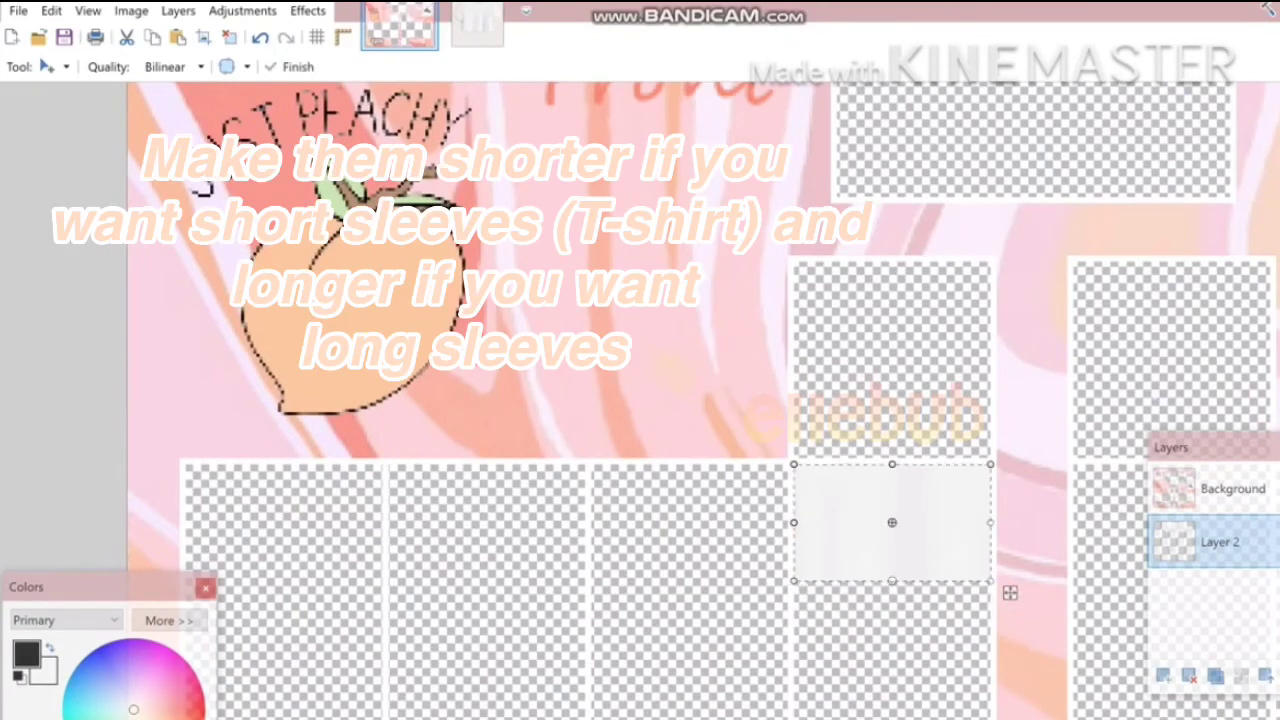
Paste copies of the short-sleeve texture into the left arm's remaining side boxes and, using Move Selection, across the right arm's side boxes.
scroll(1009, 594, "down", 3)
left_click_drag(1008, 466, 400, 470)
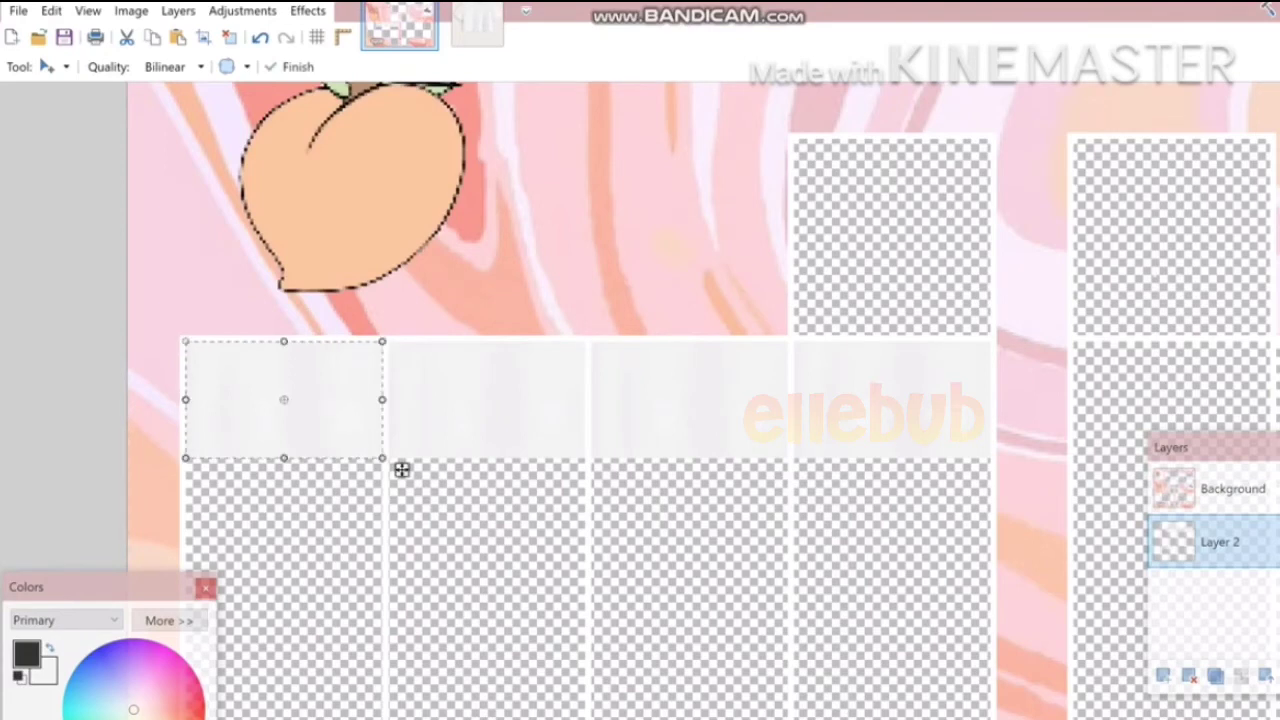
left_click(55, 67)
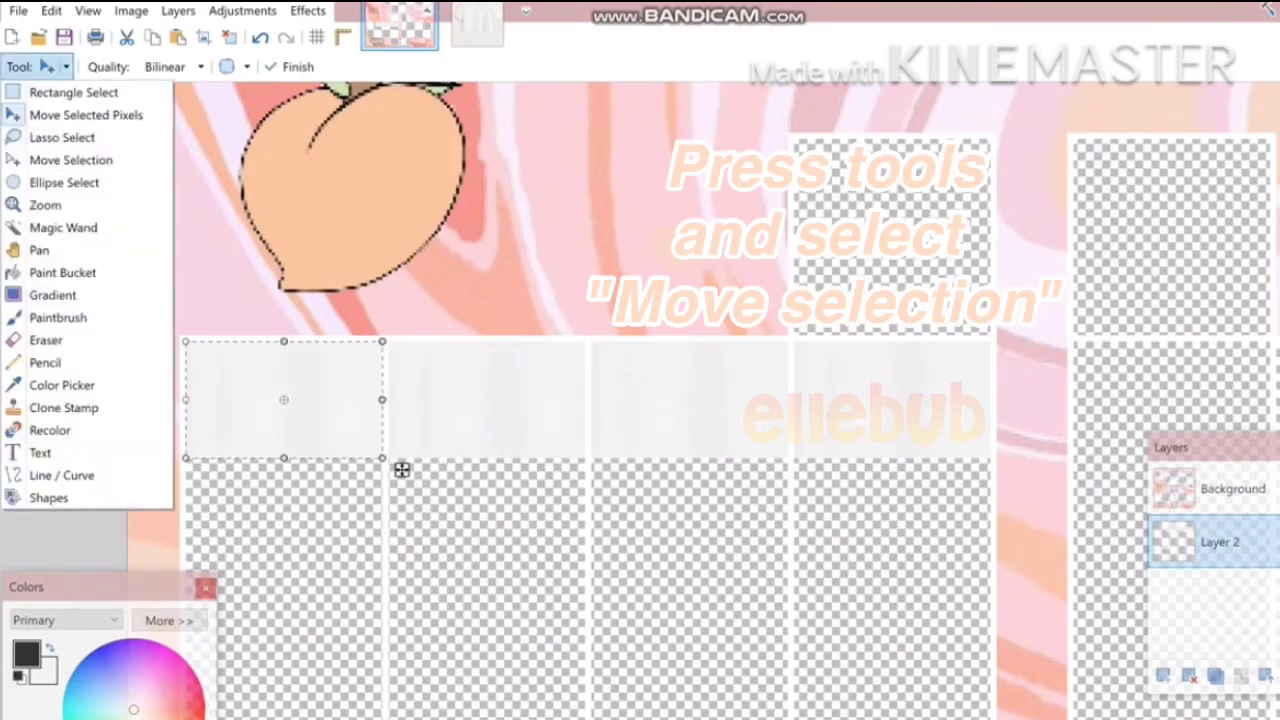
left_click(72, 160)
left_click_drag(401, 469, 1025, 462)
key("ctrl+c")
key("ctrl+v")
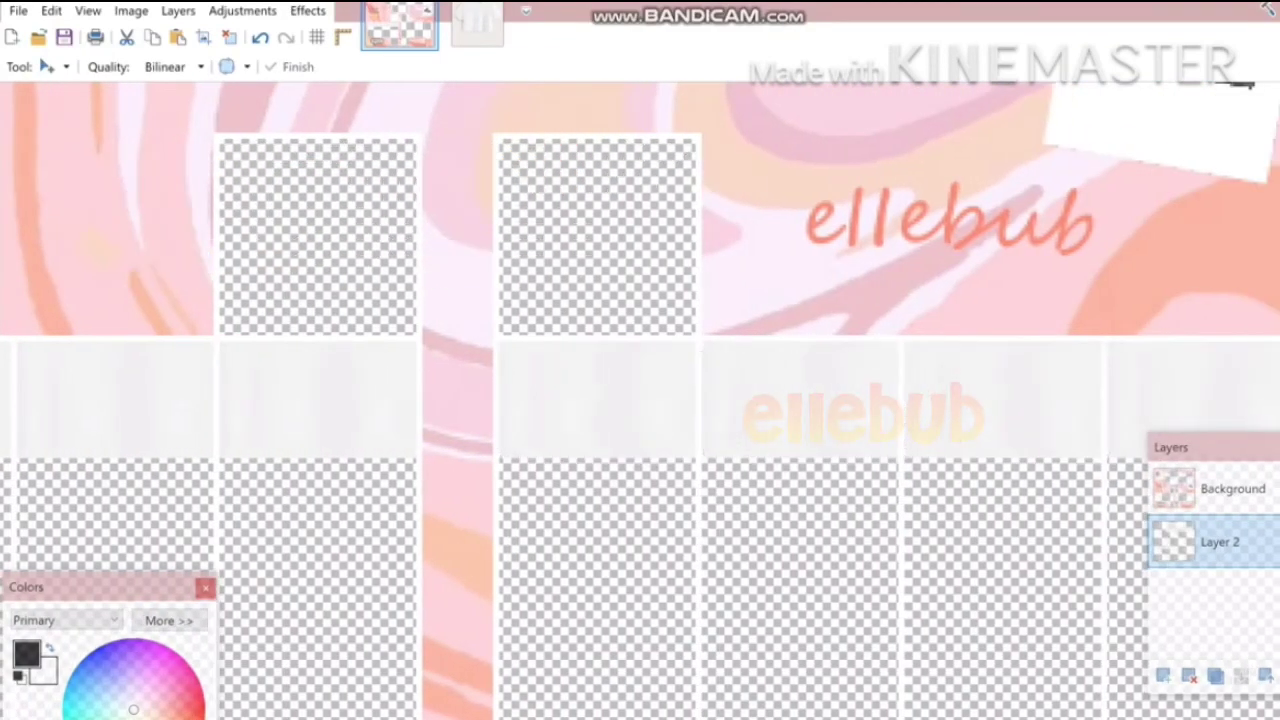
scroll(903, 341, "down", 1)
Copy the leftmost torso side texture with Rectangle Select and paste it into the top boxes of both sleeves.
left_click(47, 66)
left_click(71, 91)
scroll(640, 400, "up", 3)
scroll(640, 400, "left", 2)
scroll(640, 400, "up", 12)
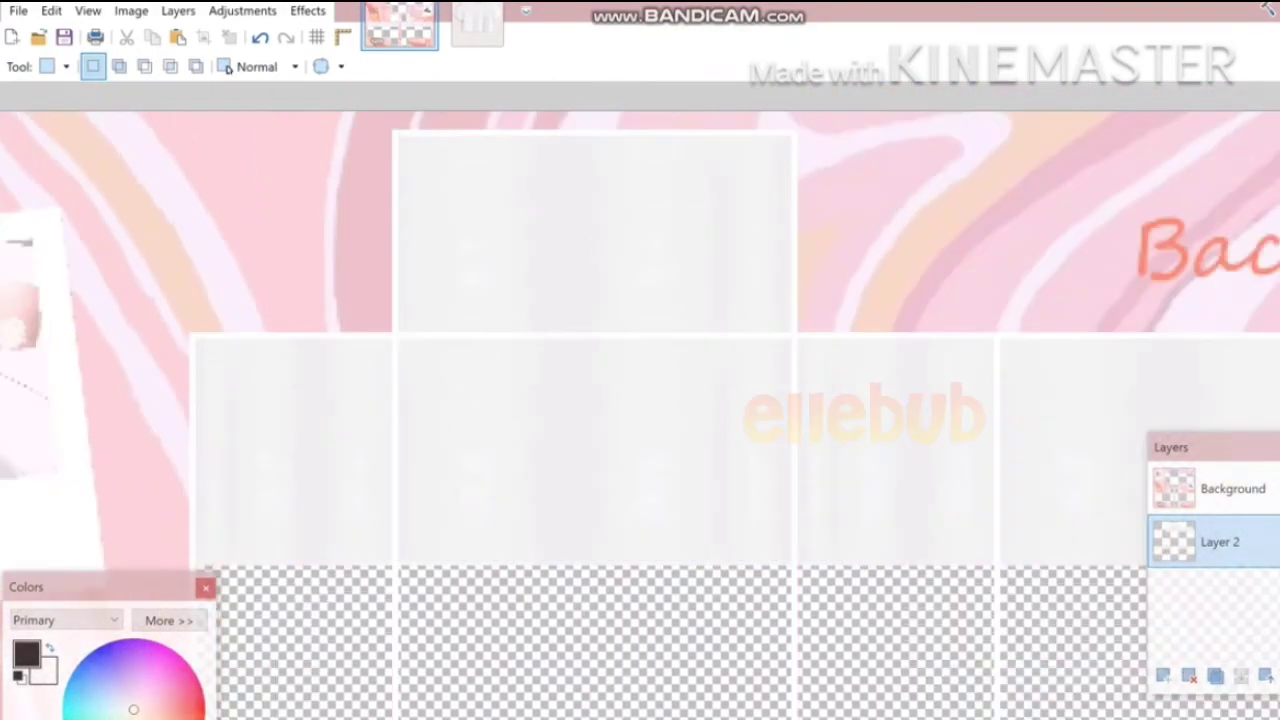
left_click_drag(196, 338, 390, 566)
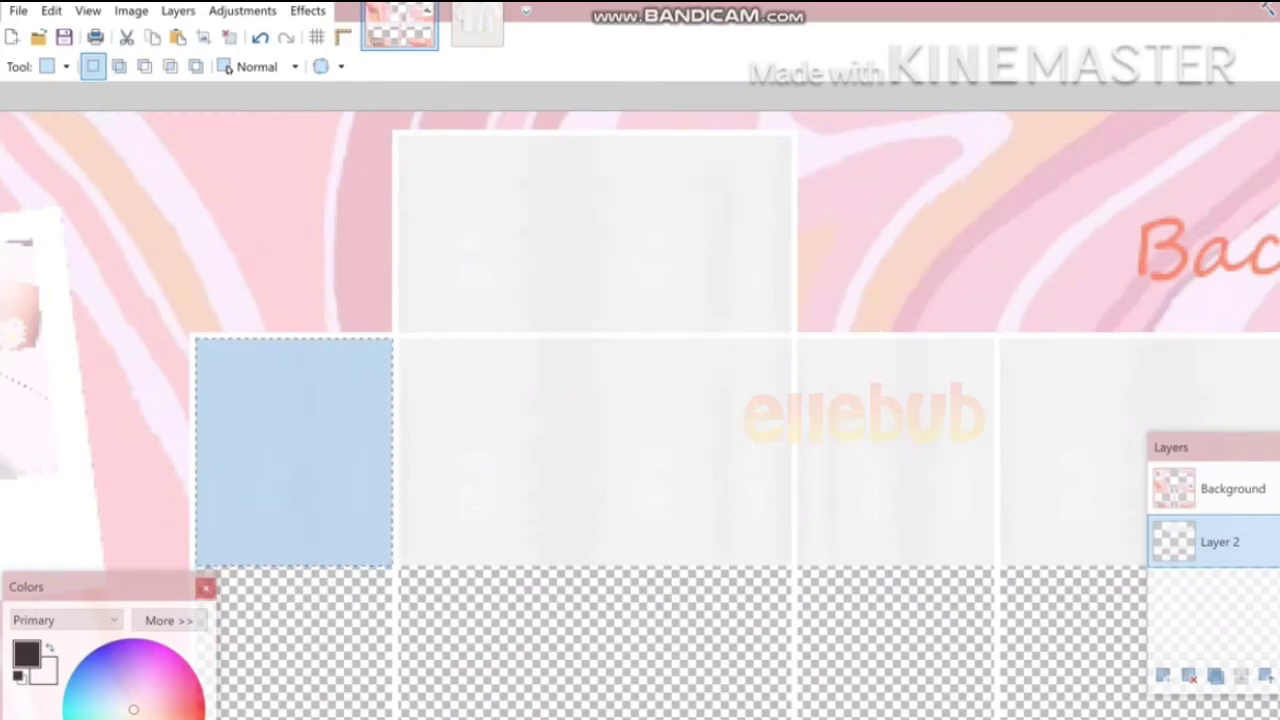
key("ctrl+v")
left_click_drag(408, 397, 657, 451)
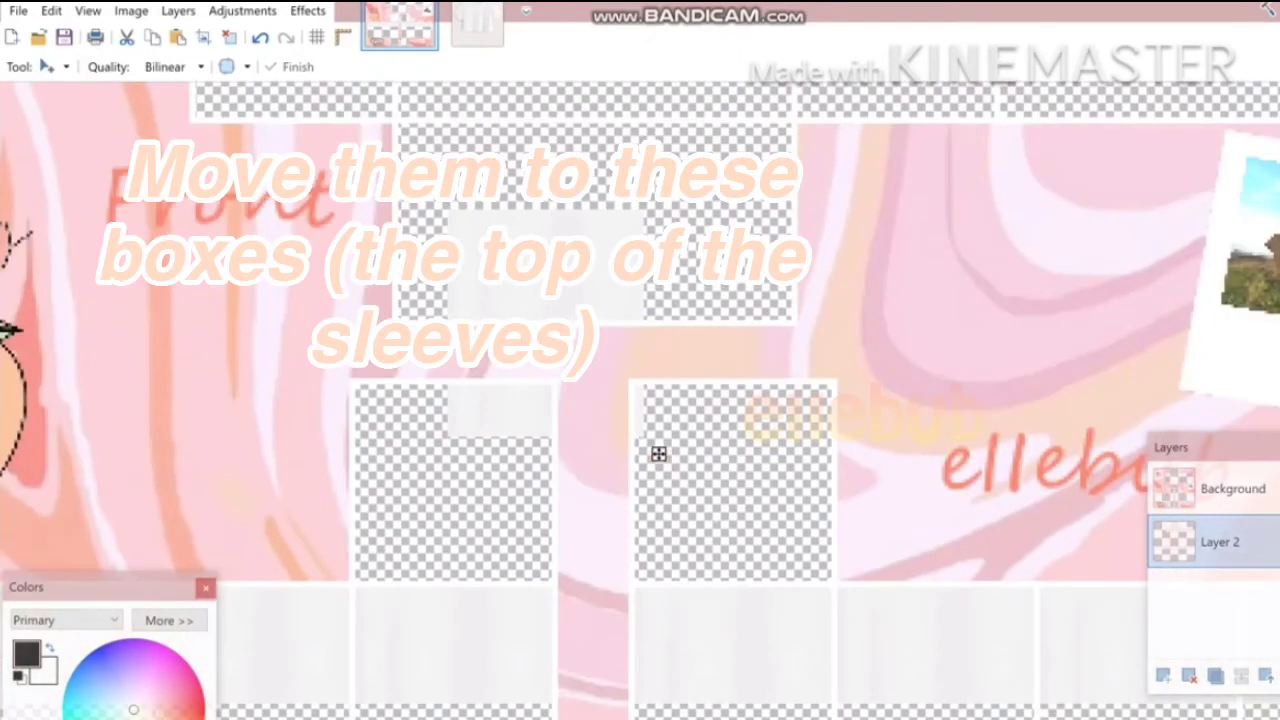
left_click_drag(657, 451, 566, 635)
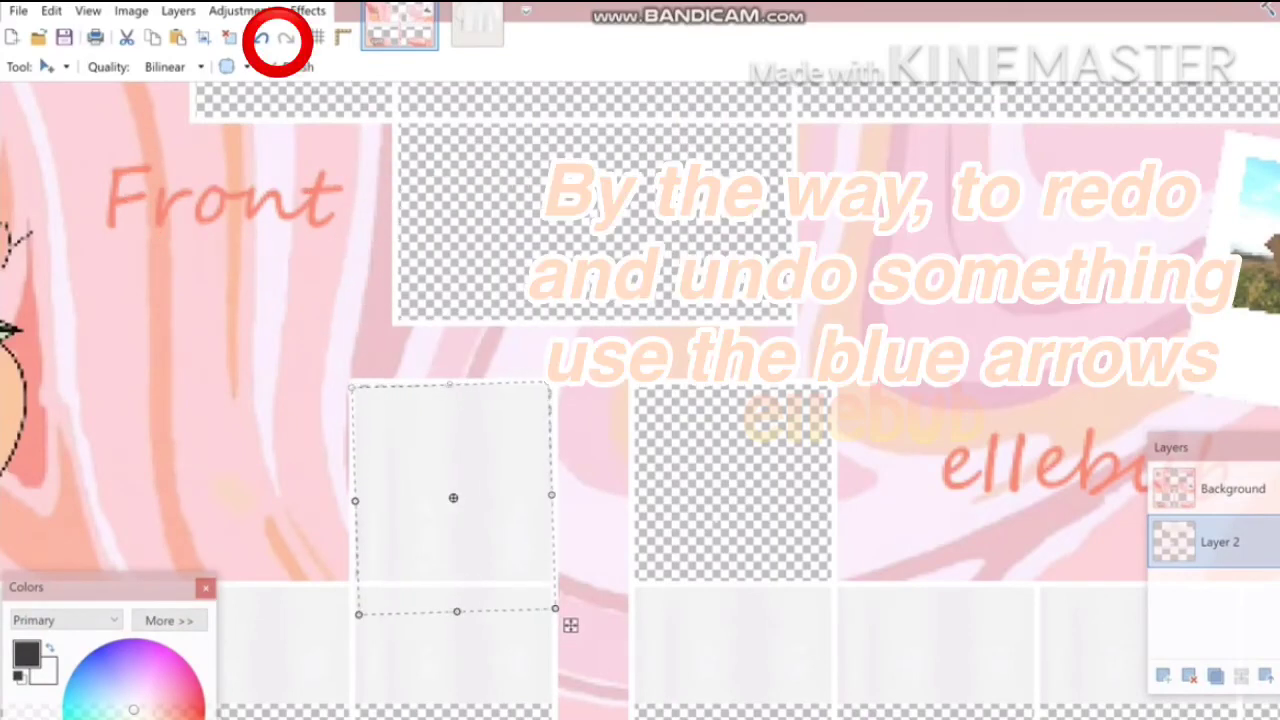
left_click_drag(570, 625, 834, 597)
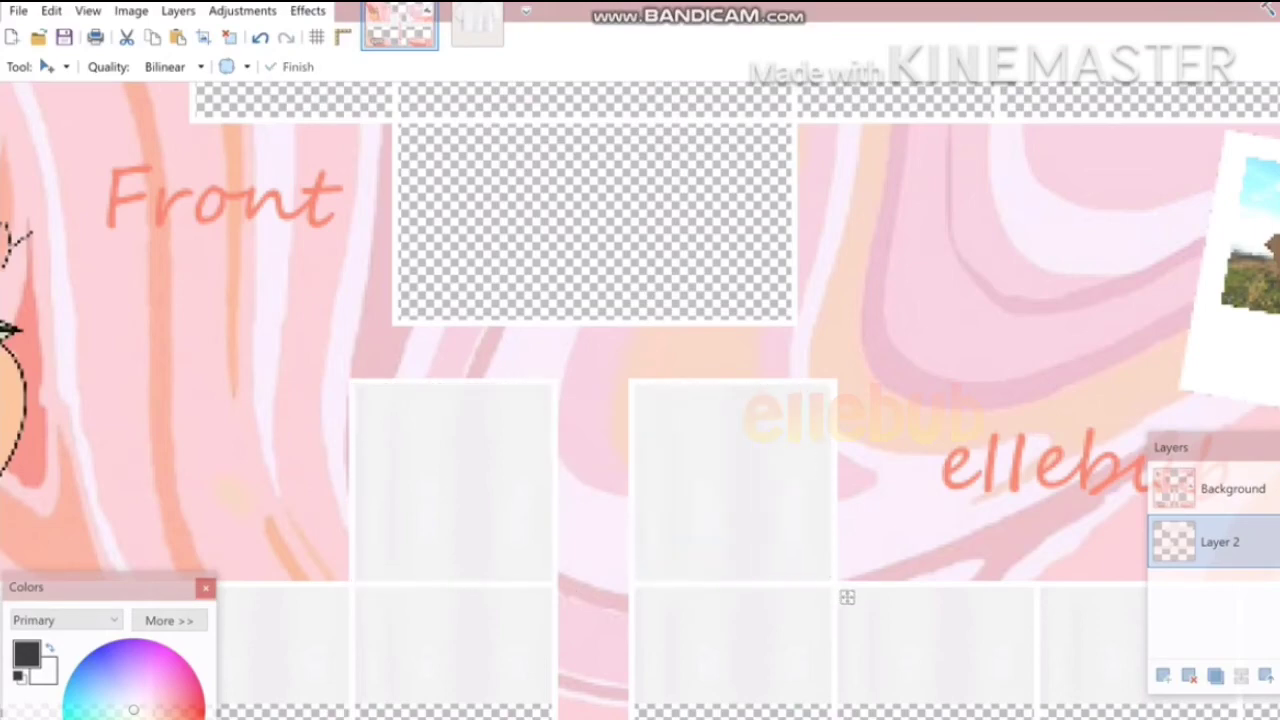
Switch back to Rectangle Select and clear the selection around the pasted sleeve-top texture.
scroll(640, 400, "down", 3)
left_click(57, 67)
left_click(88, 89)
left_click(634, 407)
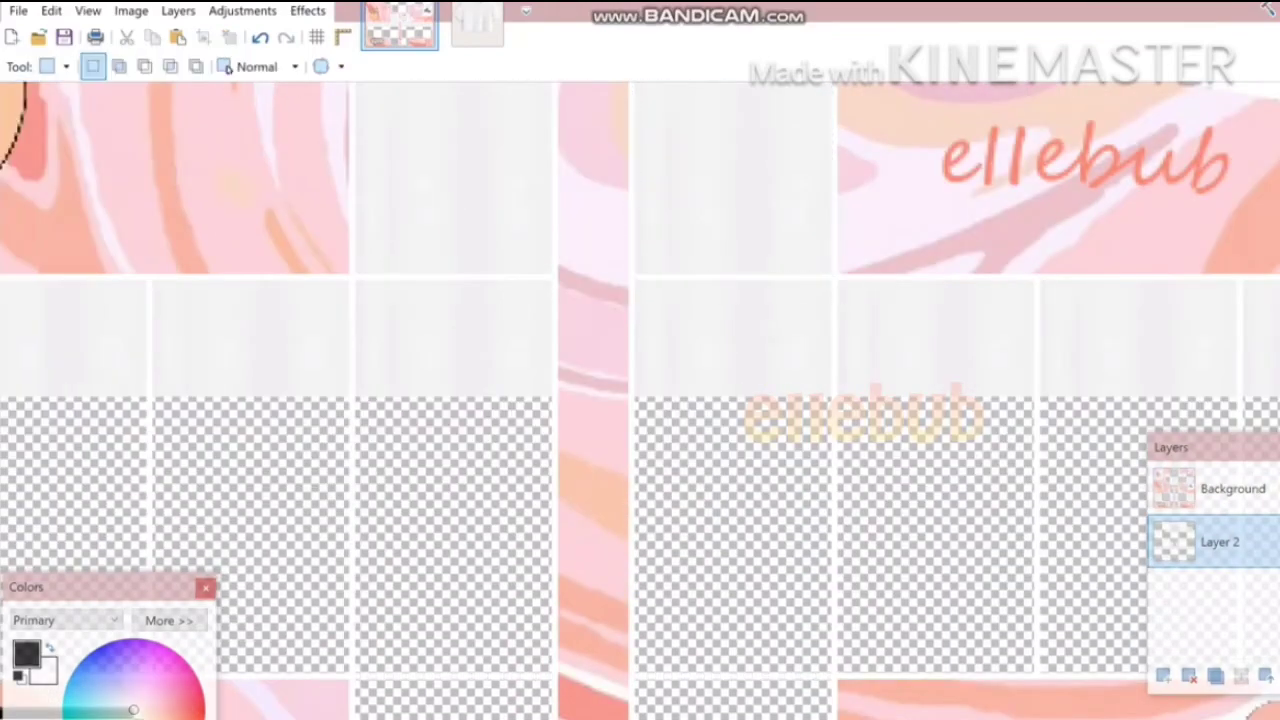
Examine the filled torso and sleeve boxes across the whole template.
scroll(634, 407, "down", 2)
scroll(620, 390, "up", 2)
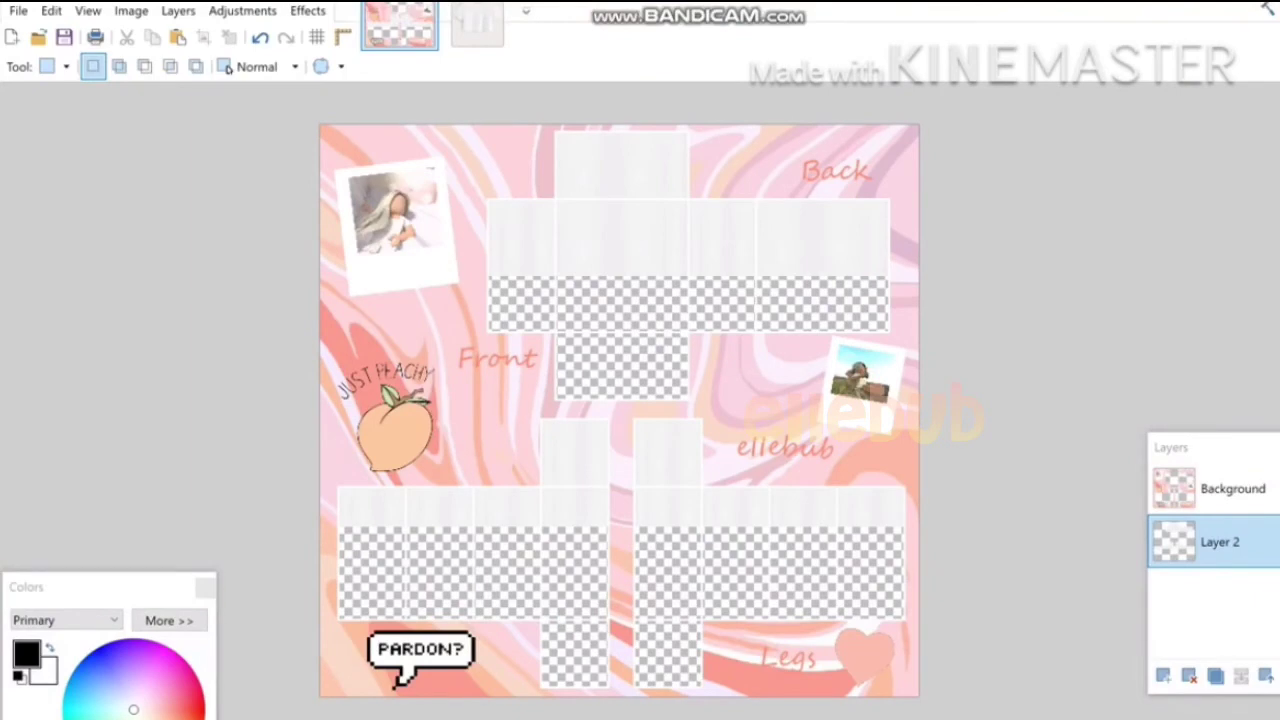
scroll(618, 406, "up", 1)
scroll(618, 406, "left", 2)
scroll(618, 406, "up", 4)
scroll(733, 442, "down", 1)
key("ctrl+plus")
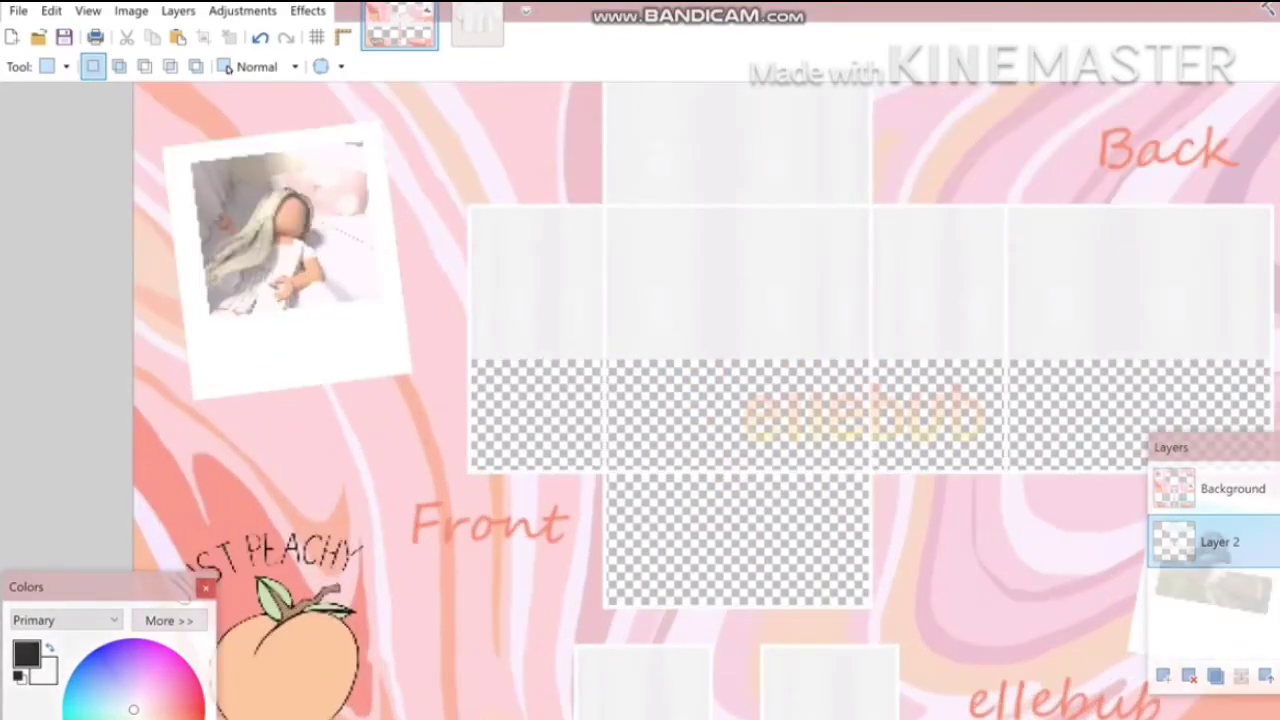
key("ctrl+minus")
key("ctrl+minus")
key("ctrl+plus")
key("ctrl+plus")
scroll(707, 519, "down", 2)
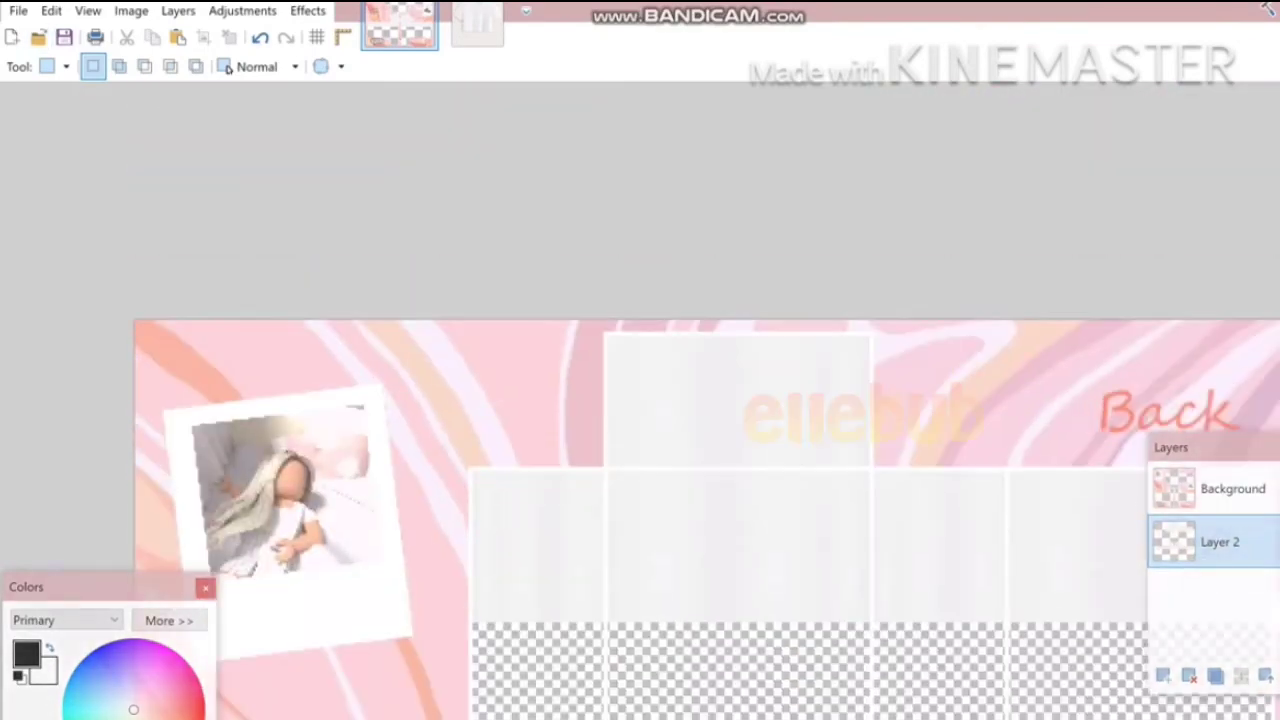
Select a centred rectangle along the top edge of the front torso box and delete it to make a square neck hole.
key("ctrl+plus")
key("ctrl+plus")
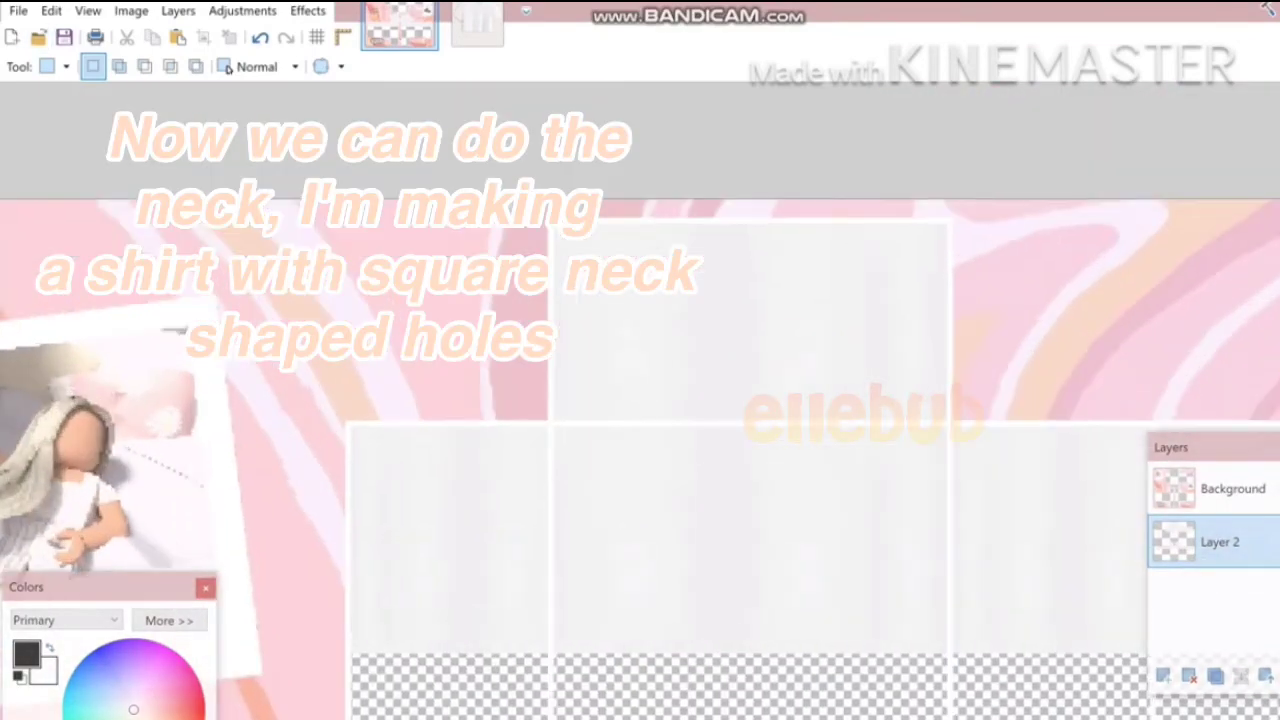
left_click_drag(629, 343, 634, 423)
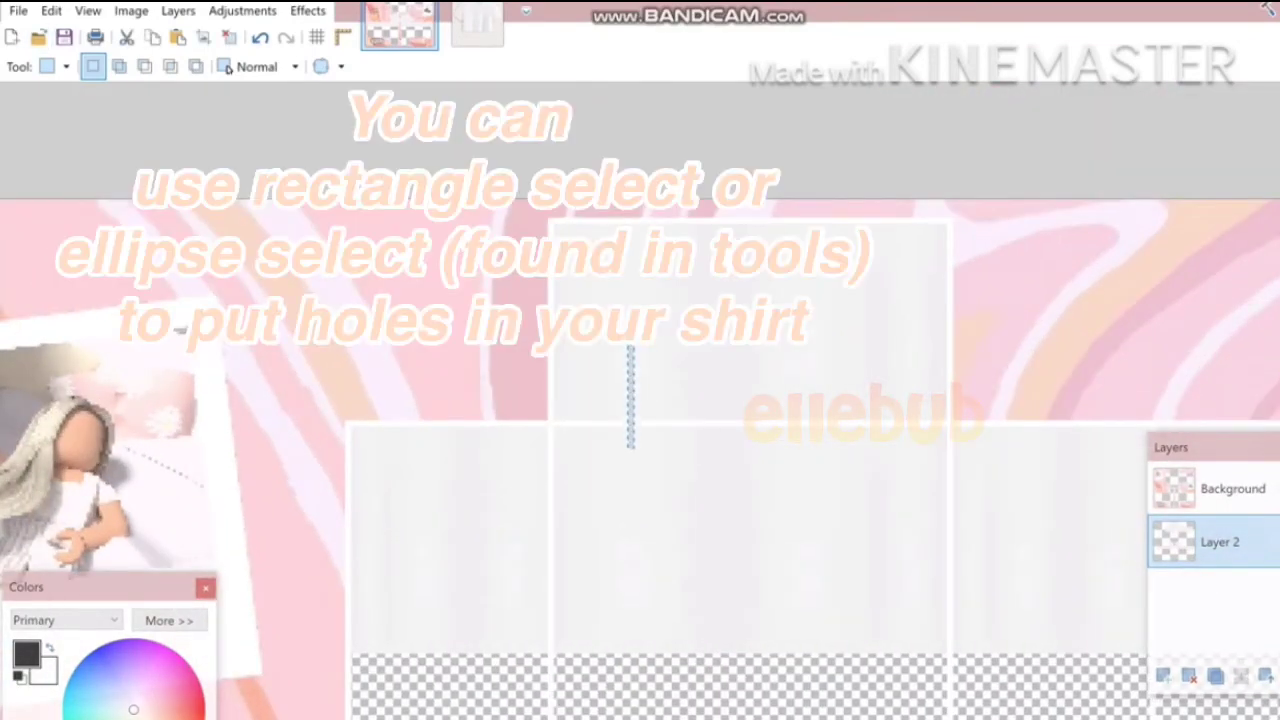
left_click_drag(628, 331, 797, 473)
left_click_drag(668, 402, 671, 408)
left_click(615, 429)
left_click_drag(638, 467, 830, 486)
left_click_drag(653, 427, 822, 494)
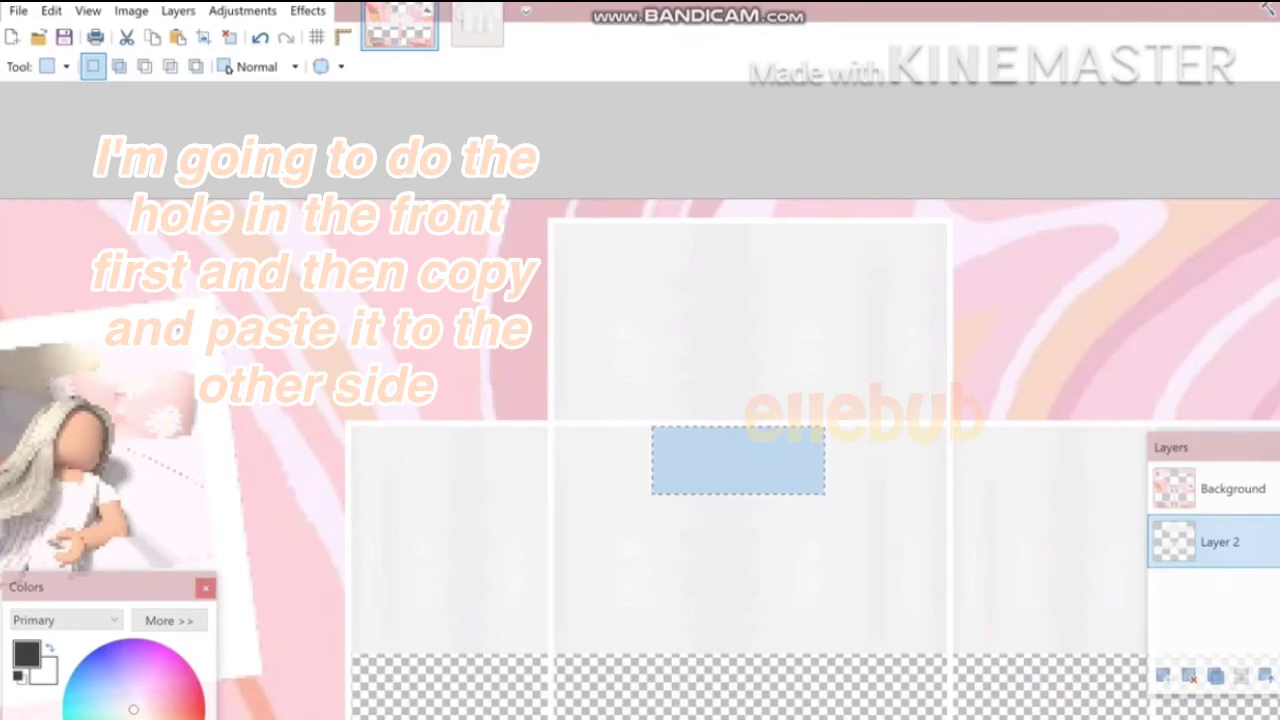
key("Delete")
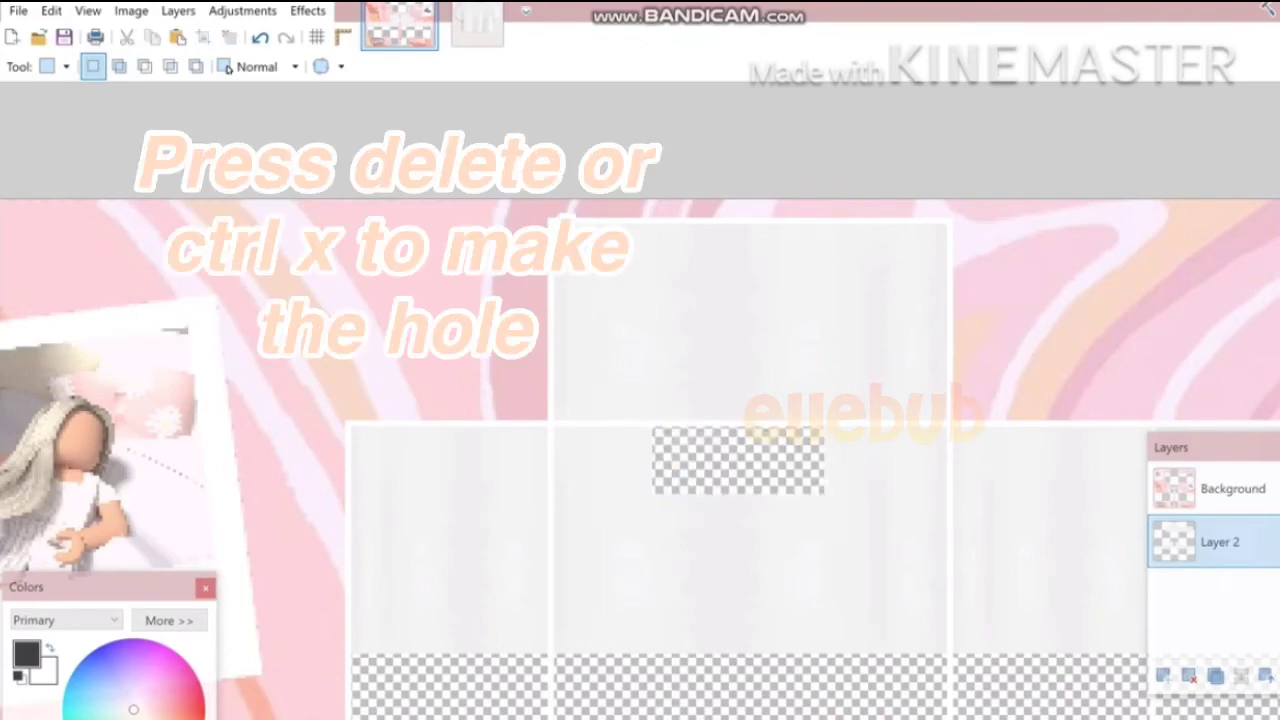
Copy the front neck hole and paste it into the neck top box, aligned directly above the original hole.
scroll(690, 486, "up", 3)
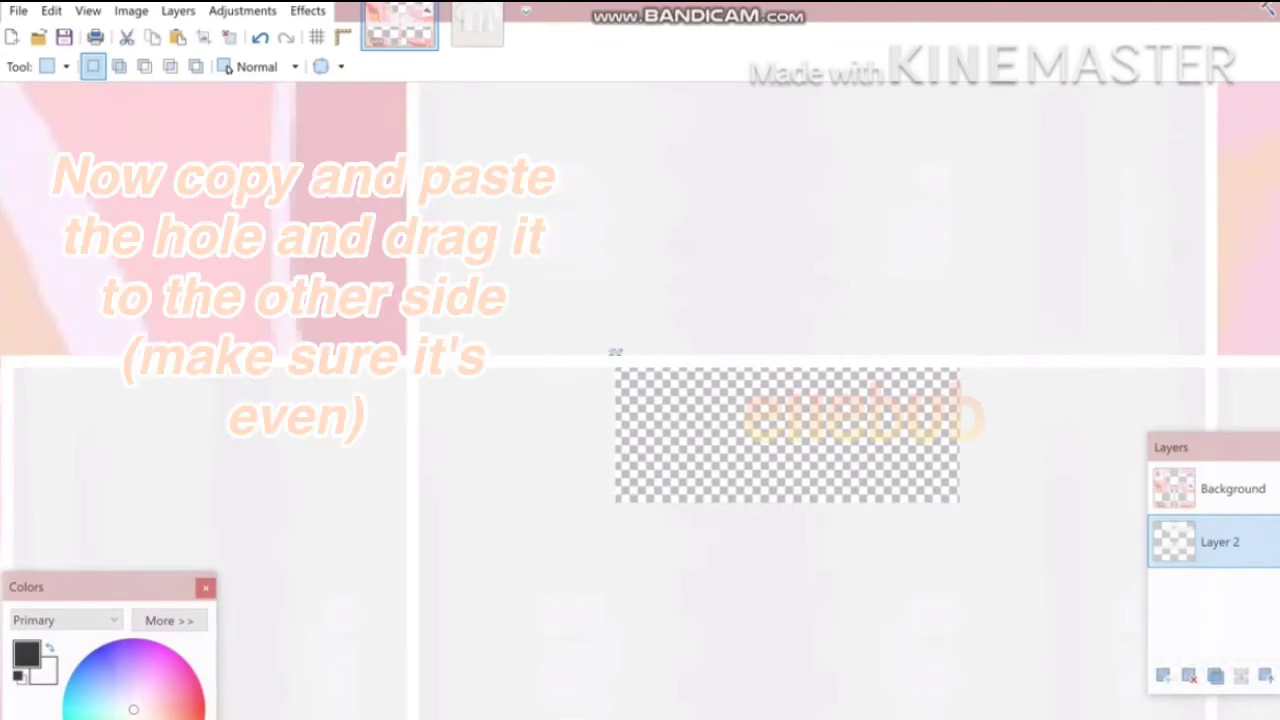
left_click_drag(615, 368, 980, 362)
key("ctrl+c")
key("ctrl+v")
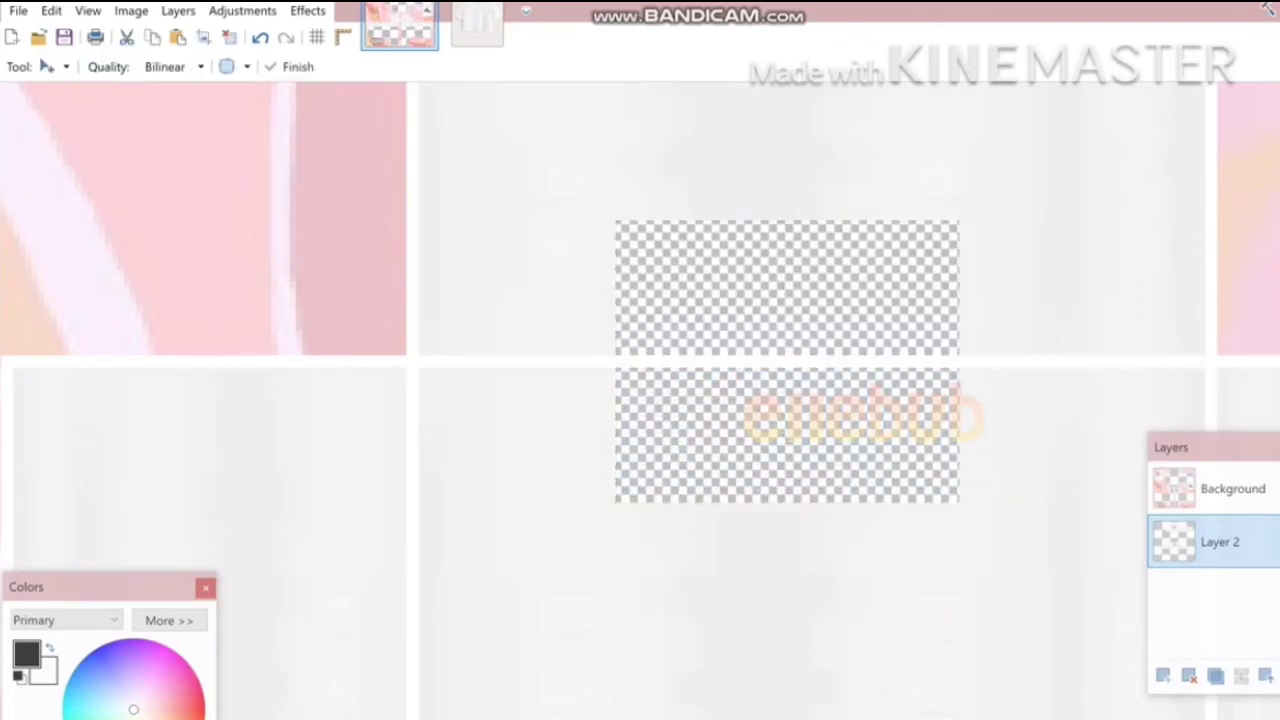
scroll(691, 465, "down", 5)
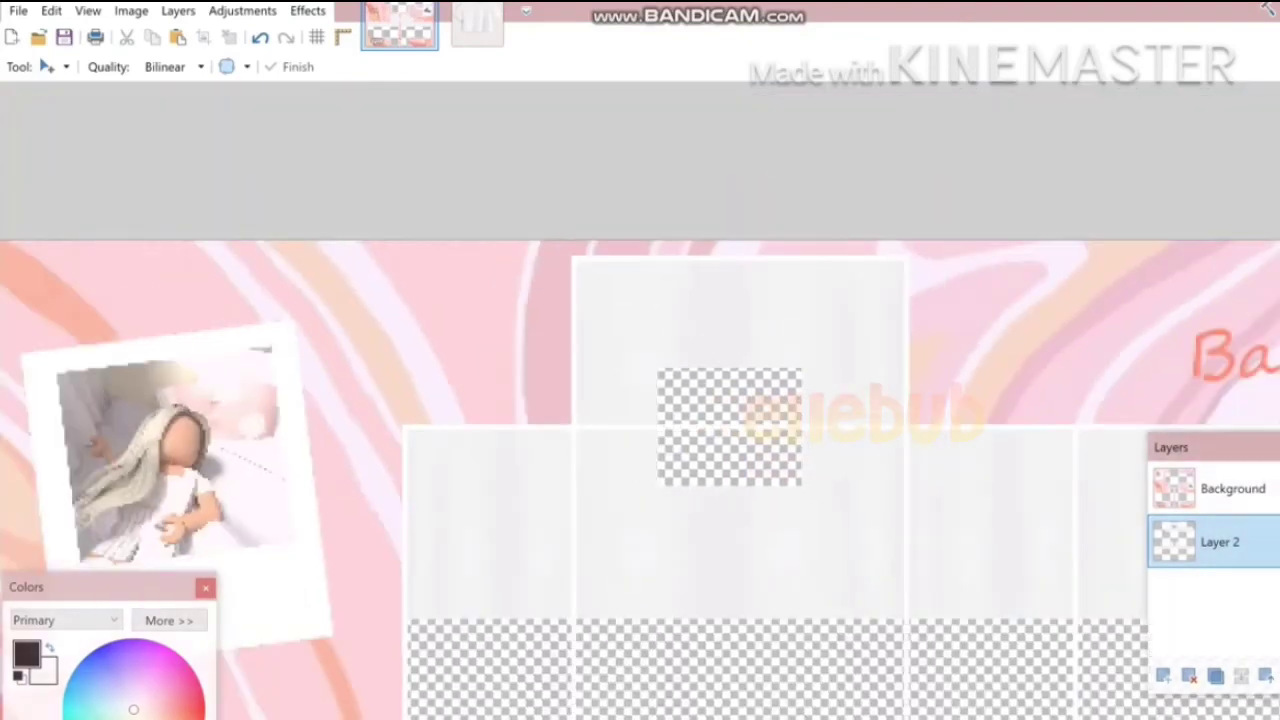
left_click_drag(1099, 396, 1161, 460)
scroll(1161, 460, "up", 1)
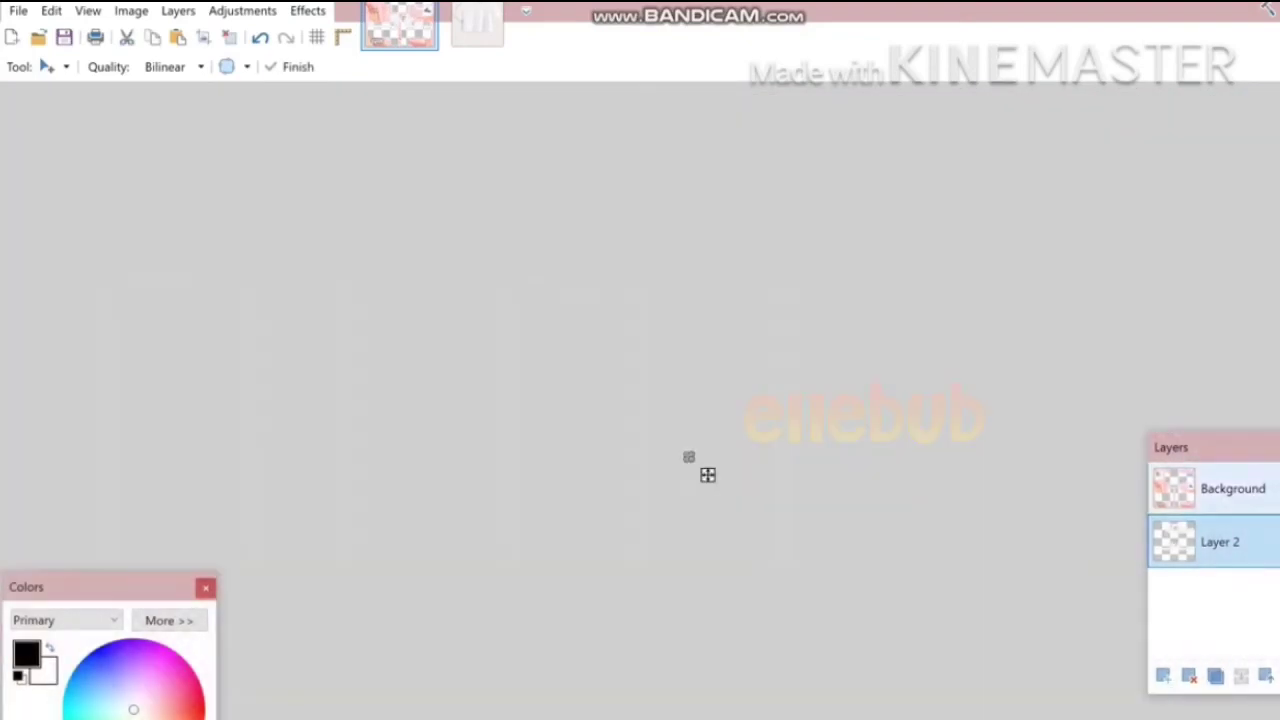
left_click(1233, 489)
scroll(716, 484, "up", 10)
scroll(718, 486, "down", 10)
scroll(720, 488, "up", 10)
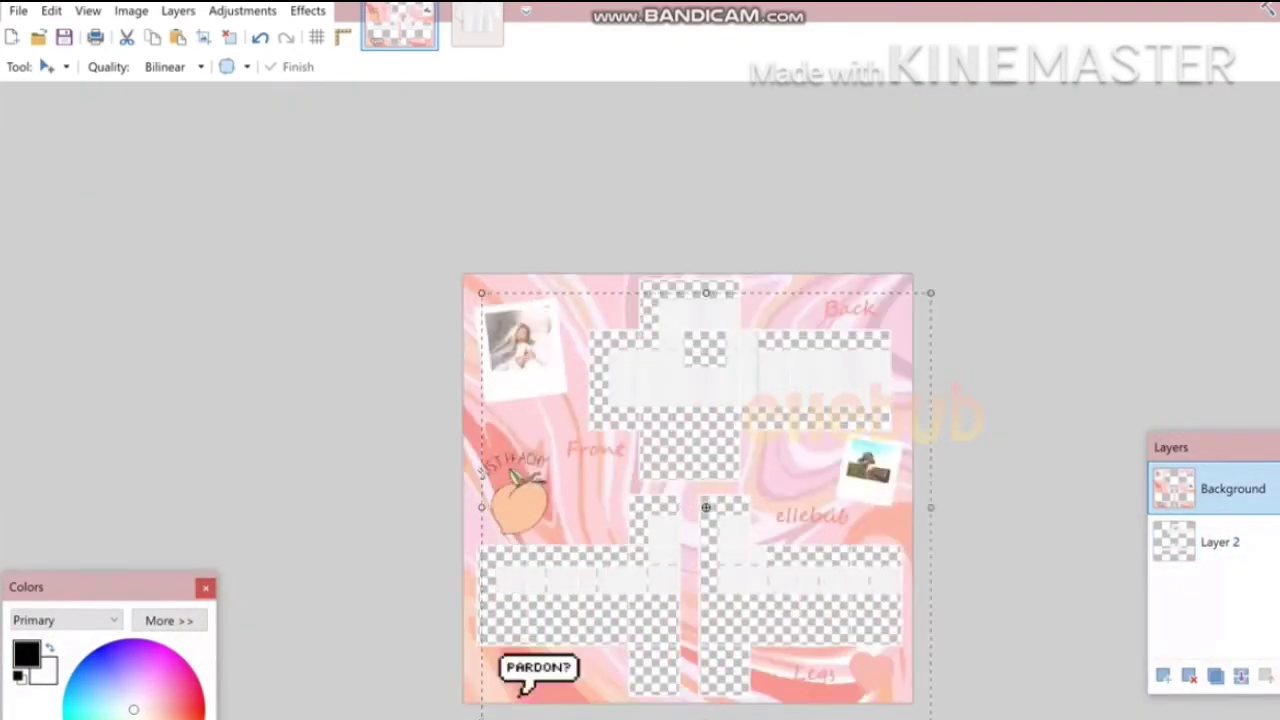
left_click(261, 39)
left_click(261, 39)
left_click(260, 37)
left_click(260, 37)
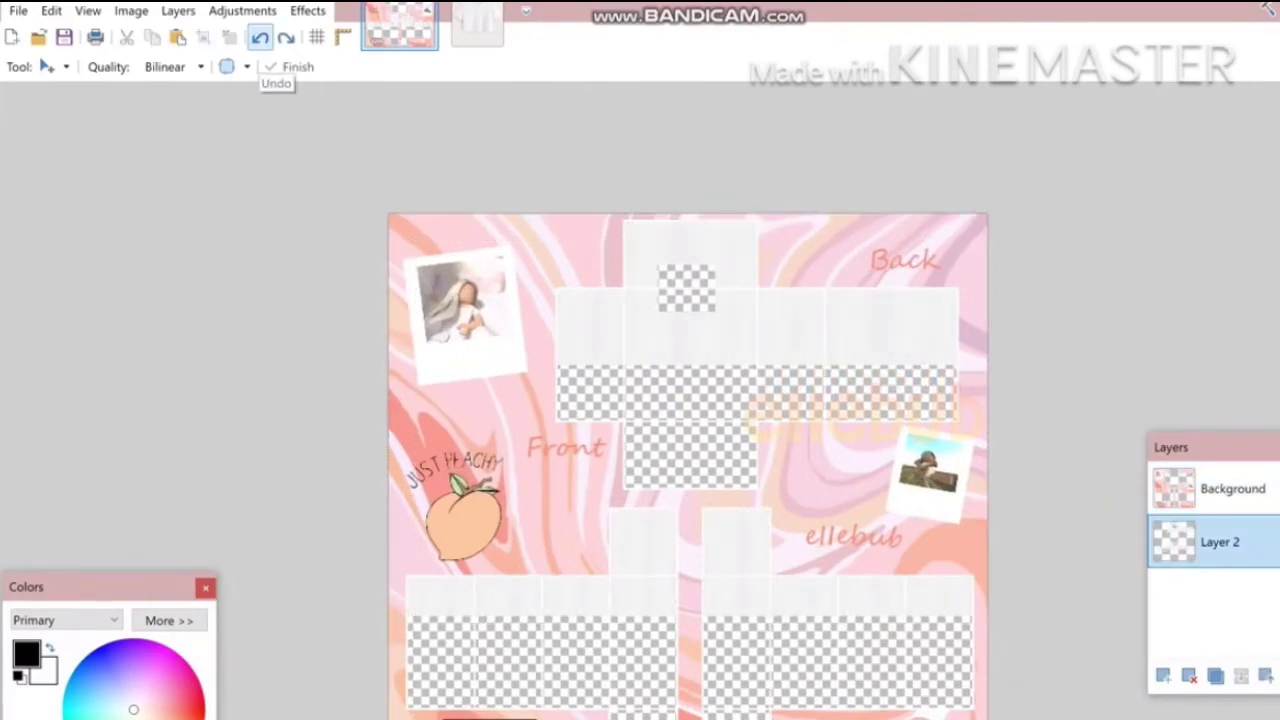
scroll(690, 503, "up", 1)
scroll(690, 480, "down", 1)
scroll(690, 480, "down", 1)
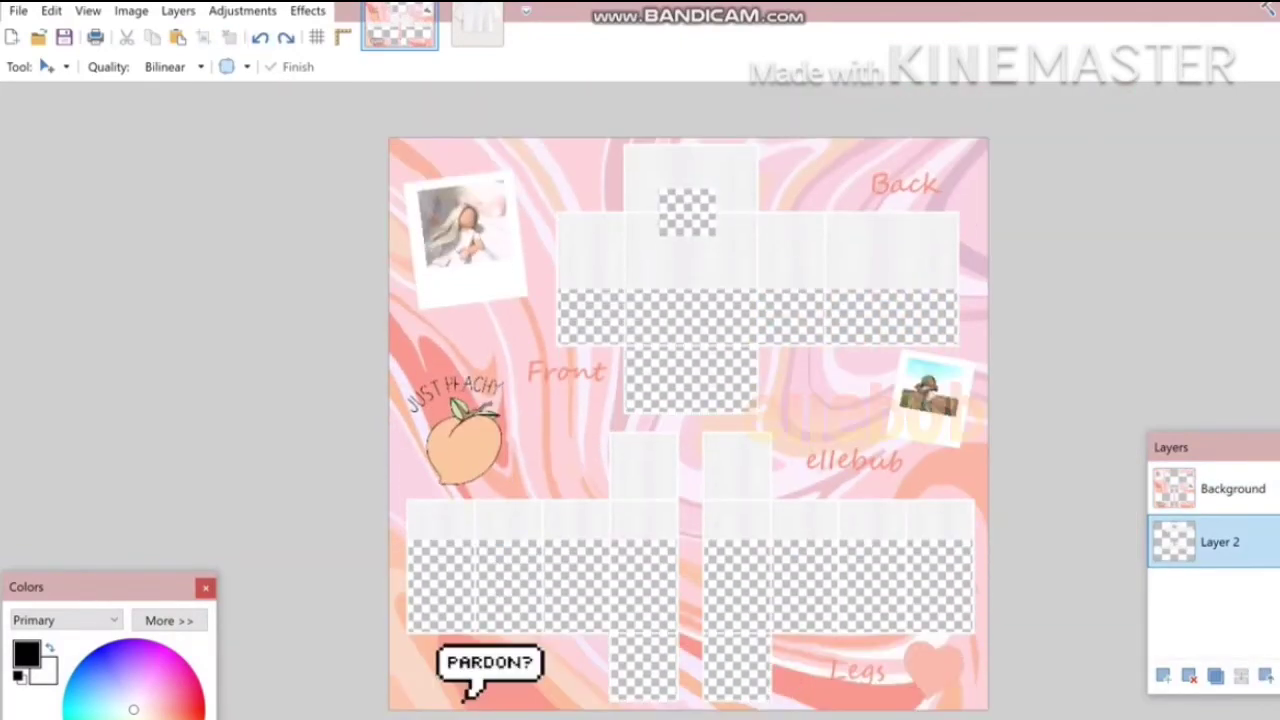
scroll(688, 424, "up", 1)
scroll(688, 424, "up", 3)
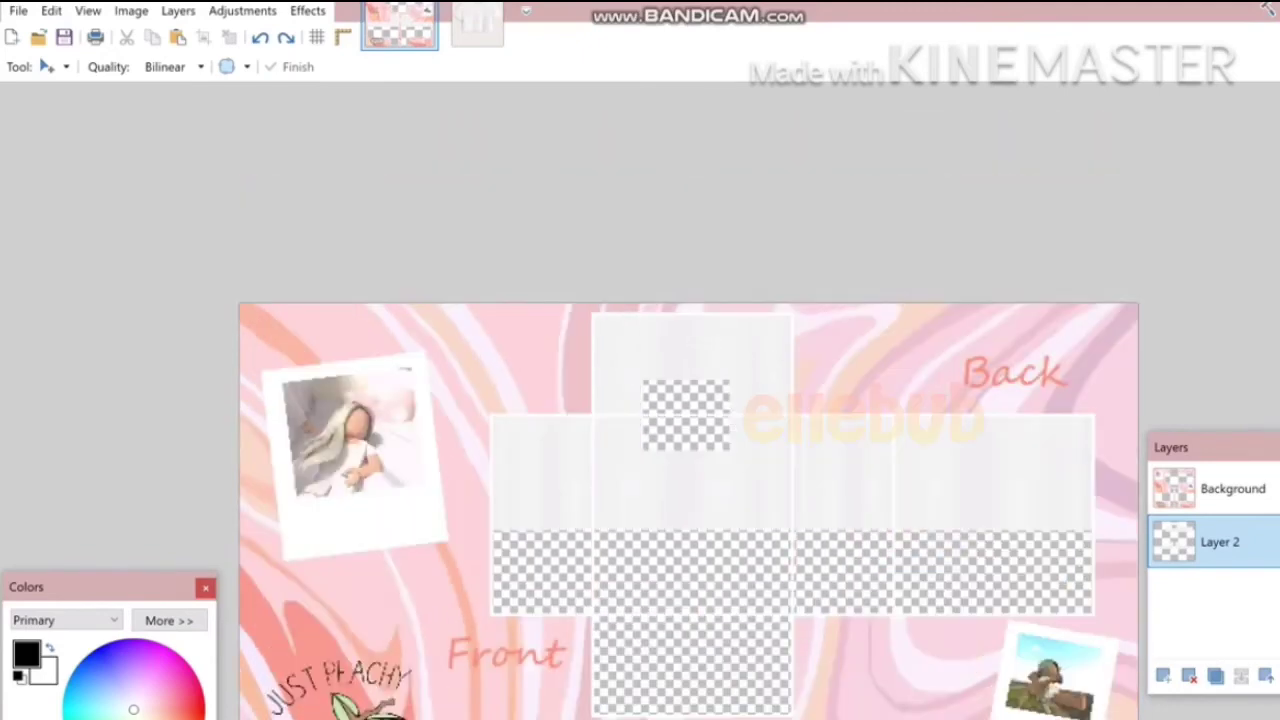
scroll(688, 415, "up", 4)
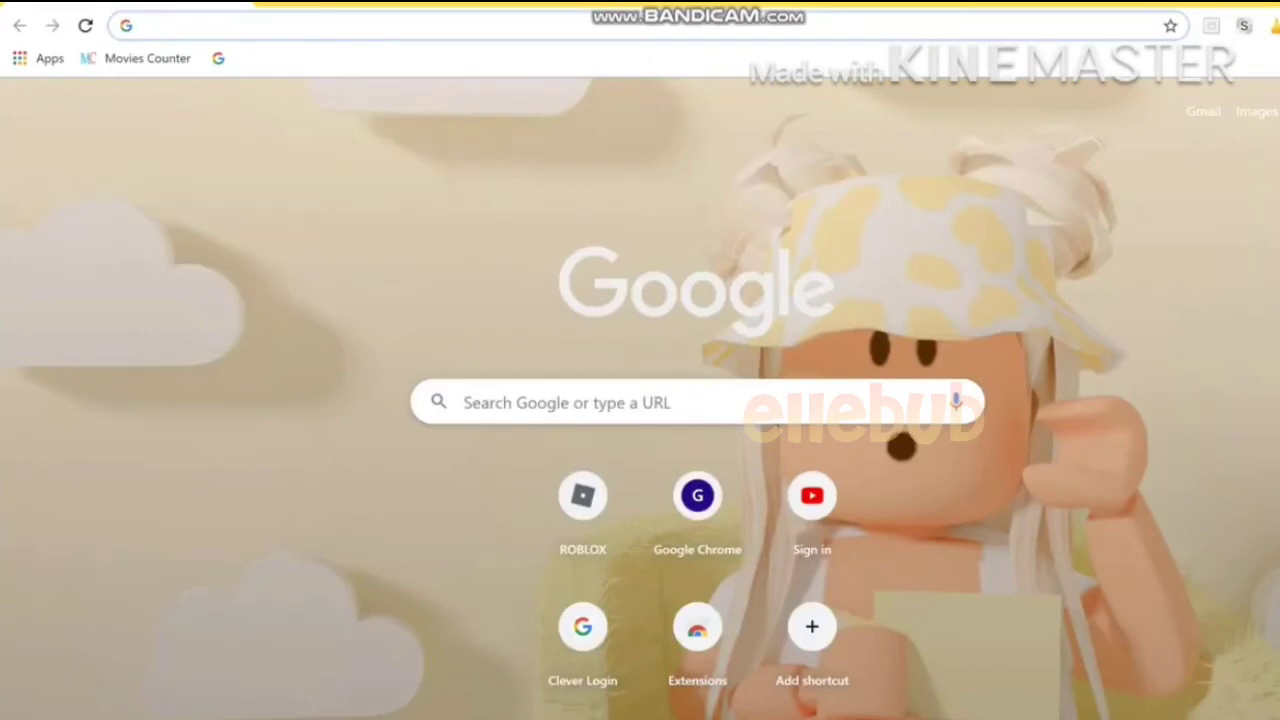
Switch to Chrome, search Google for "ice bear we bare bears" and browse the image results.
type("ice bear we bare bears")
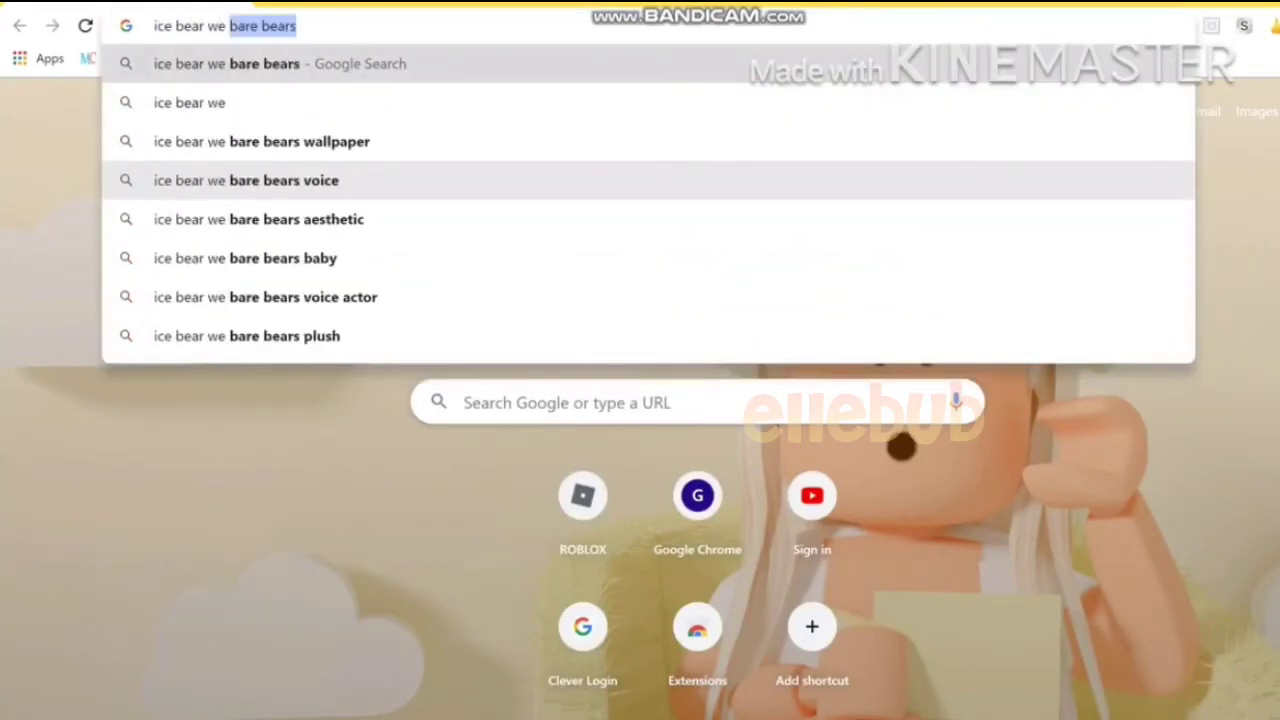
key("Return")
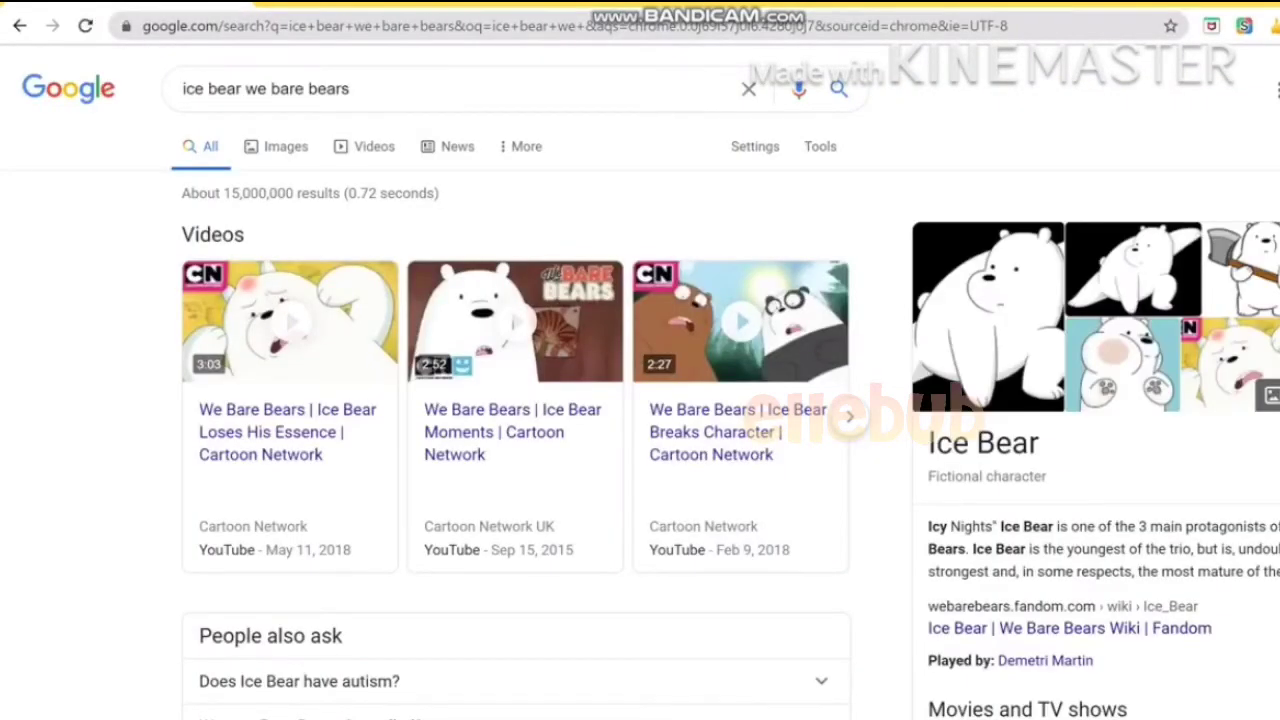
left_click(277, 147)
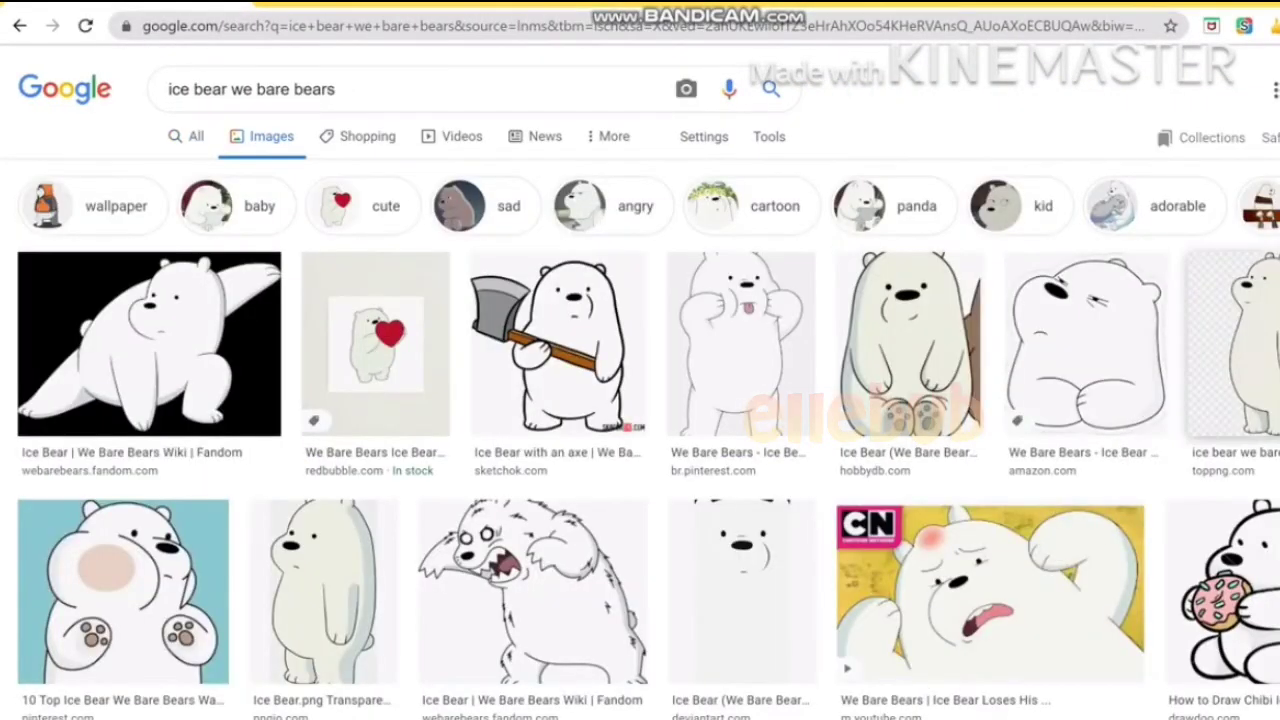
scroll(1235, 340, "down", 1)
scroll(640, 400, "down", 3)
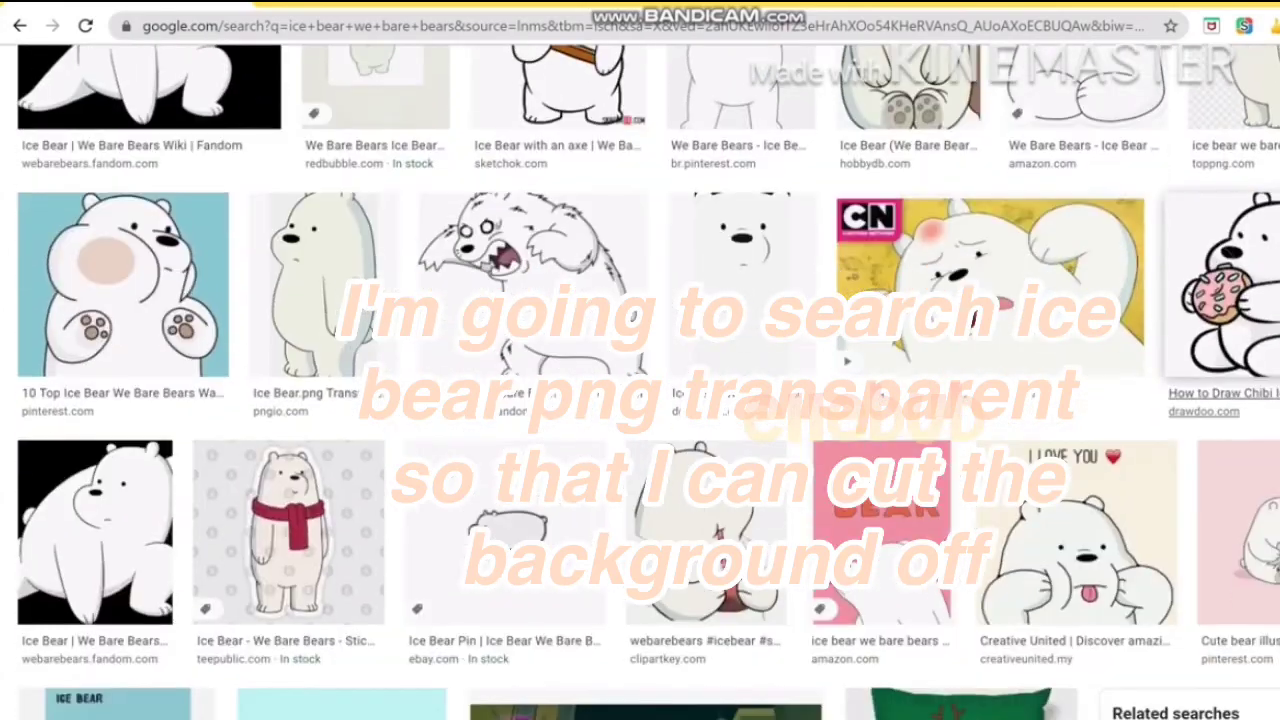
scroll(640, 400, "down", 10)
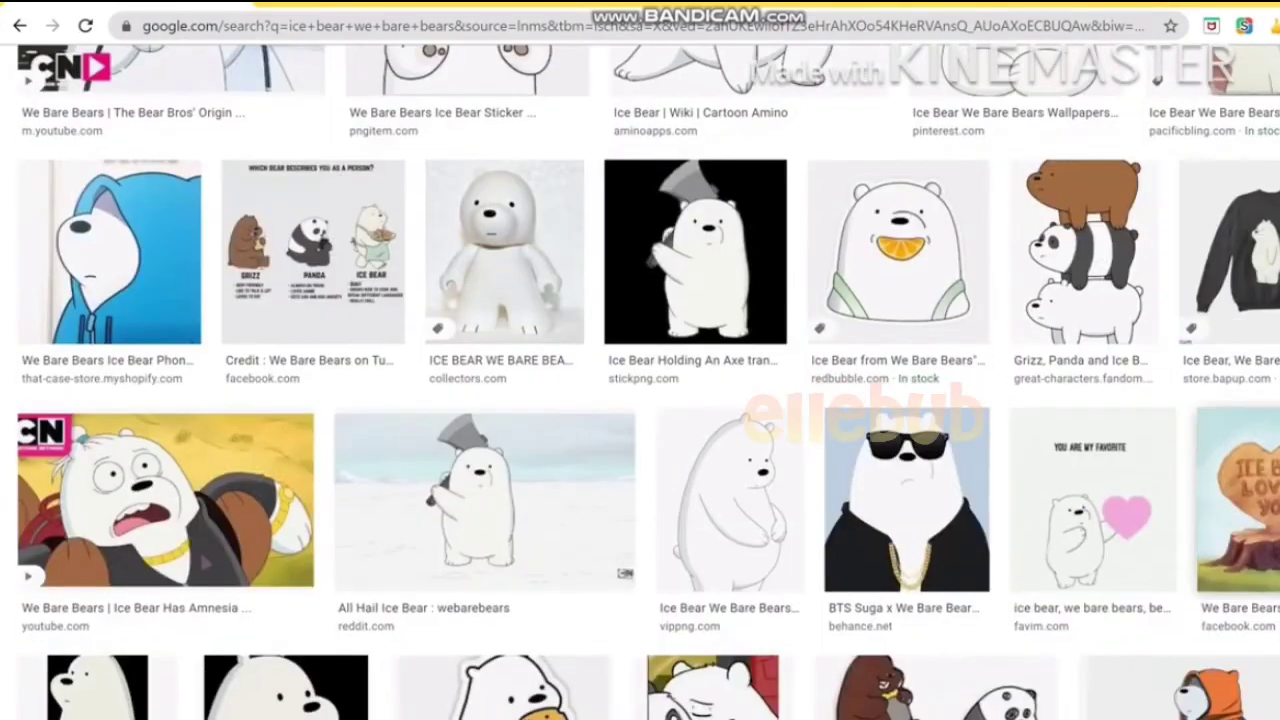
scroll(640, 400, "up", 13)
Refine the image search to "ice bear we bare bears png" and copy the standing bear picture from vippng.com.
left_click(340, 89)
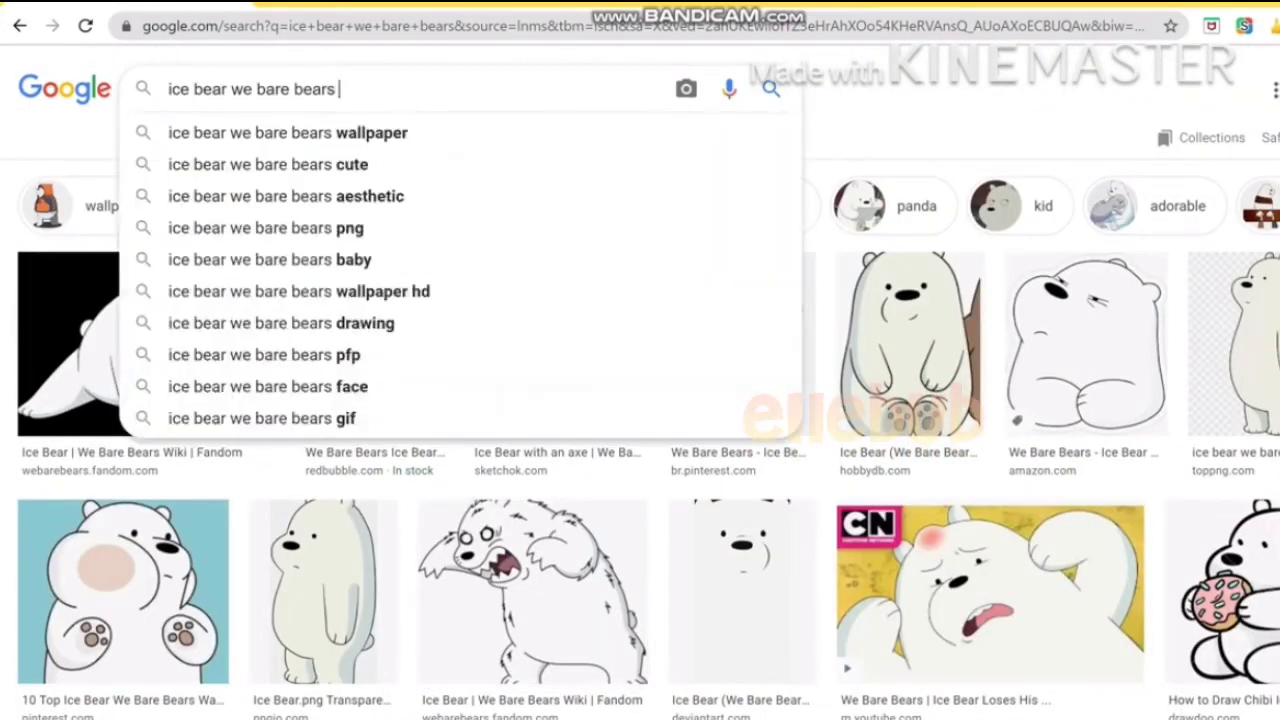
type("png")
key("Return")
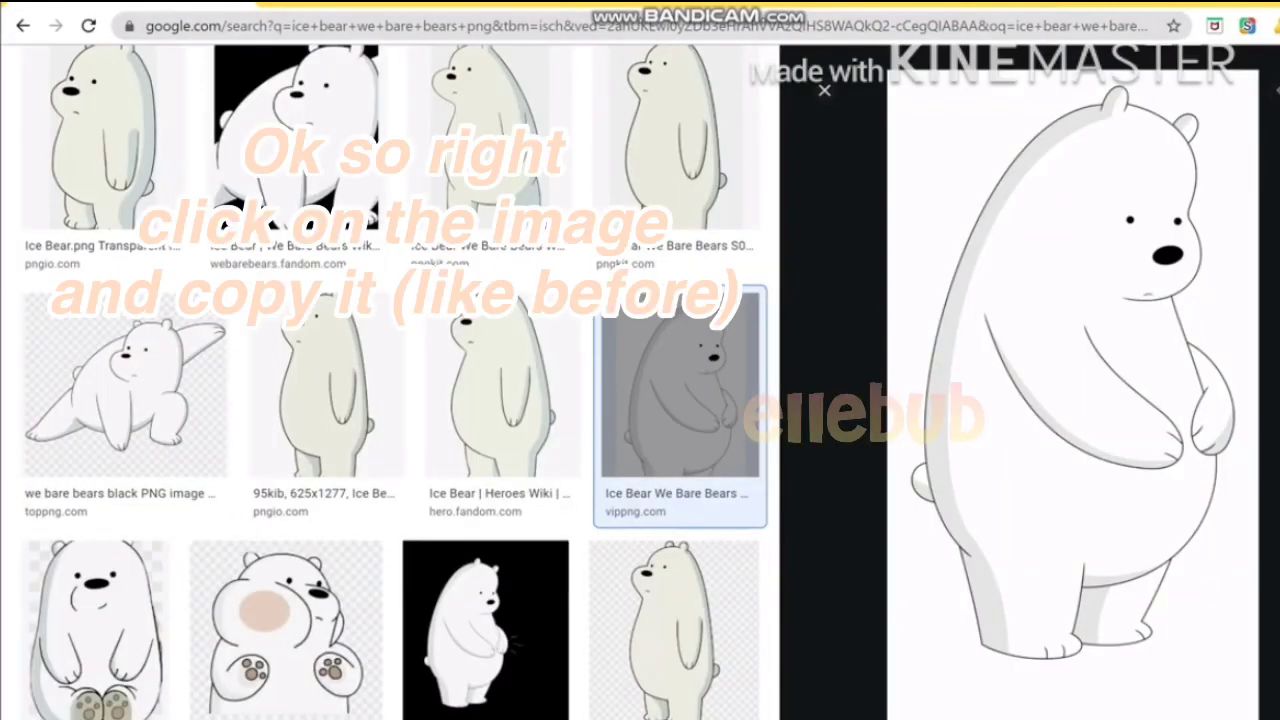
right_click(1093, 305)
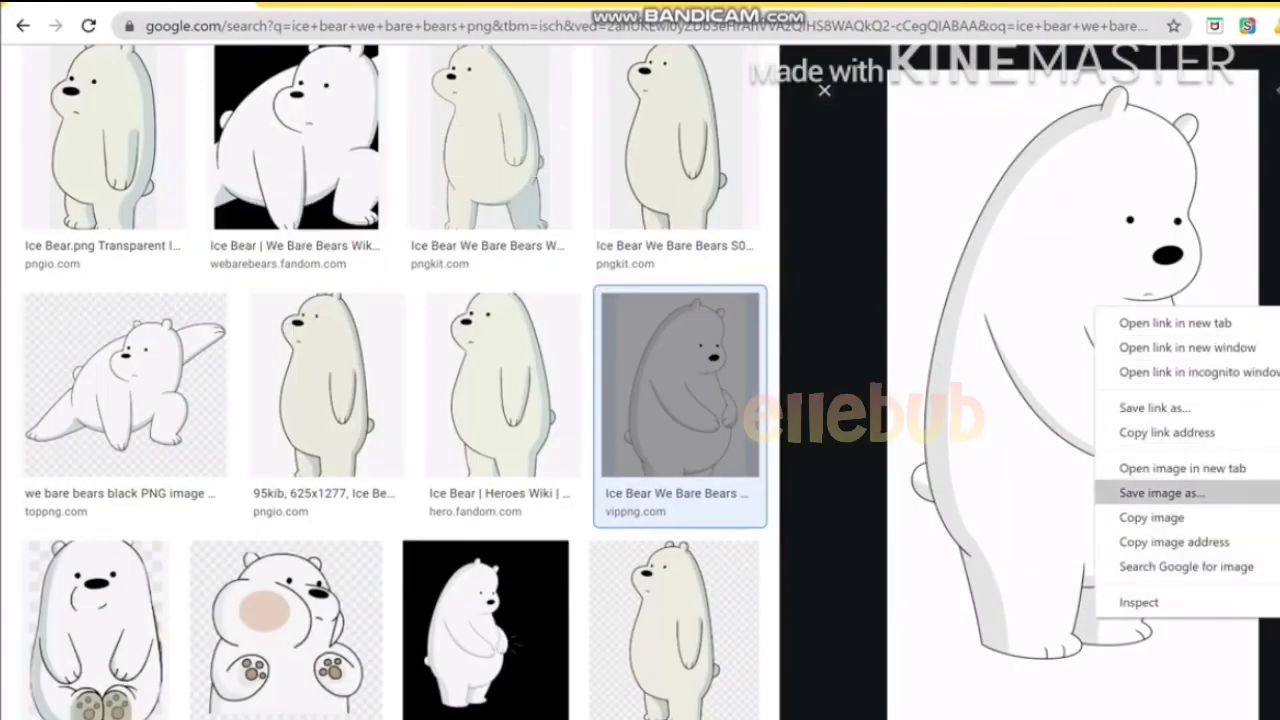
left_click(1150, 516)
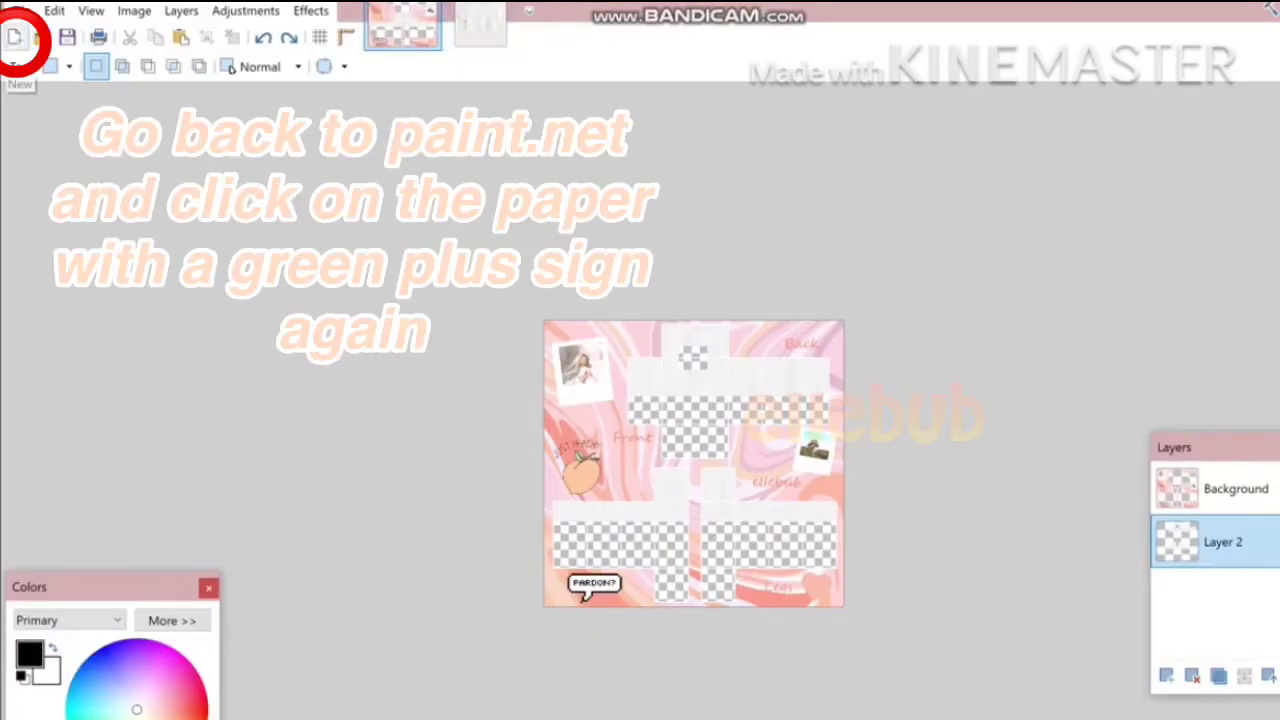
Return to paint.net and create a new blank image for the copied bear picture.
left_click(15, 37)
left_click(674, 546)
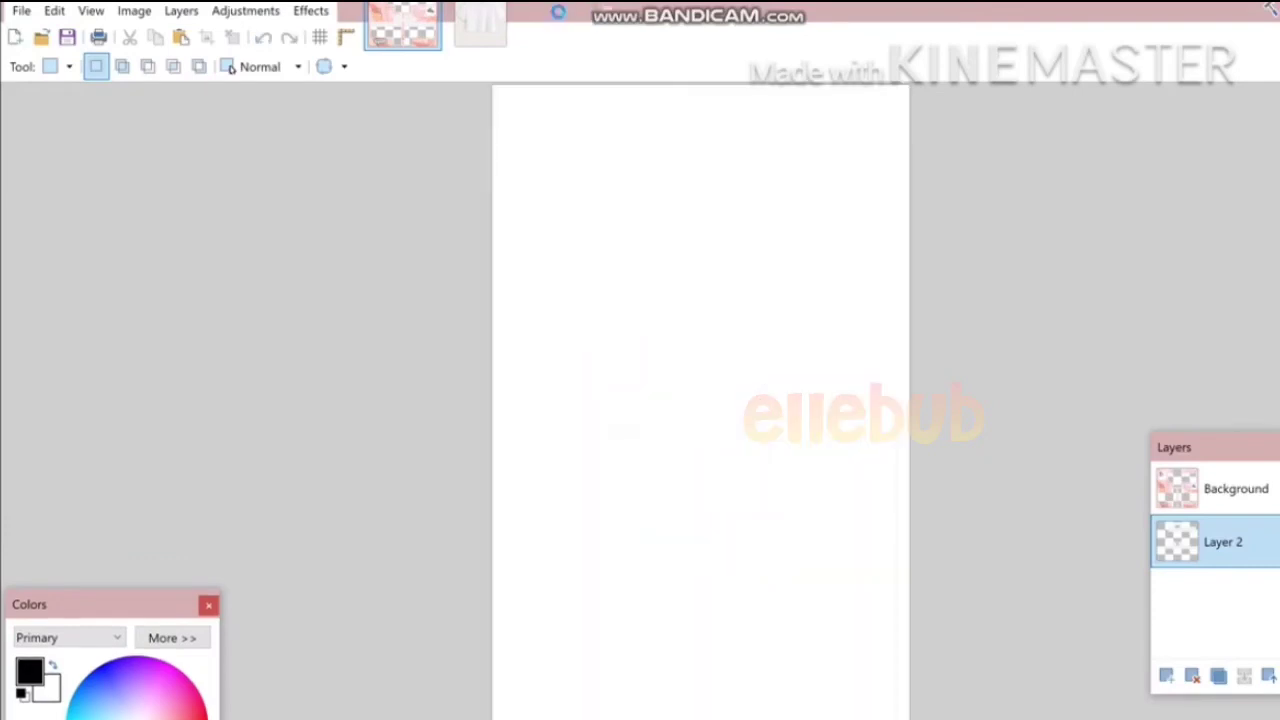
Paste the bear picture into the new image and delete its white background using the Magic Wand.
key("ctrl+v")
left_click(50, 66)
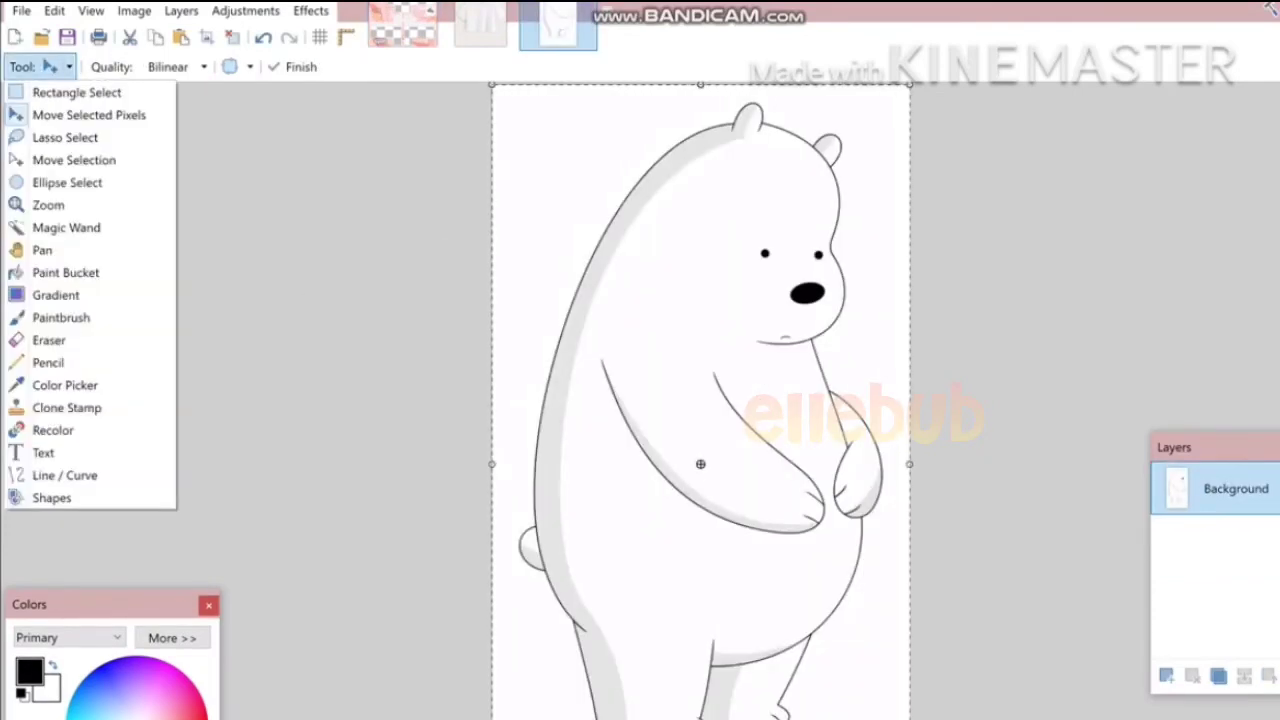
left_click(66, 227)
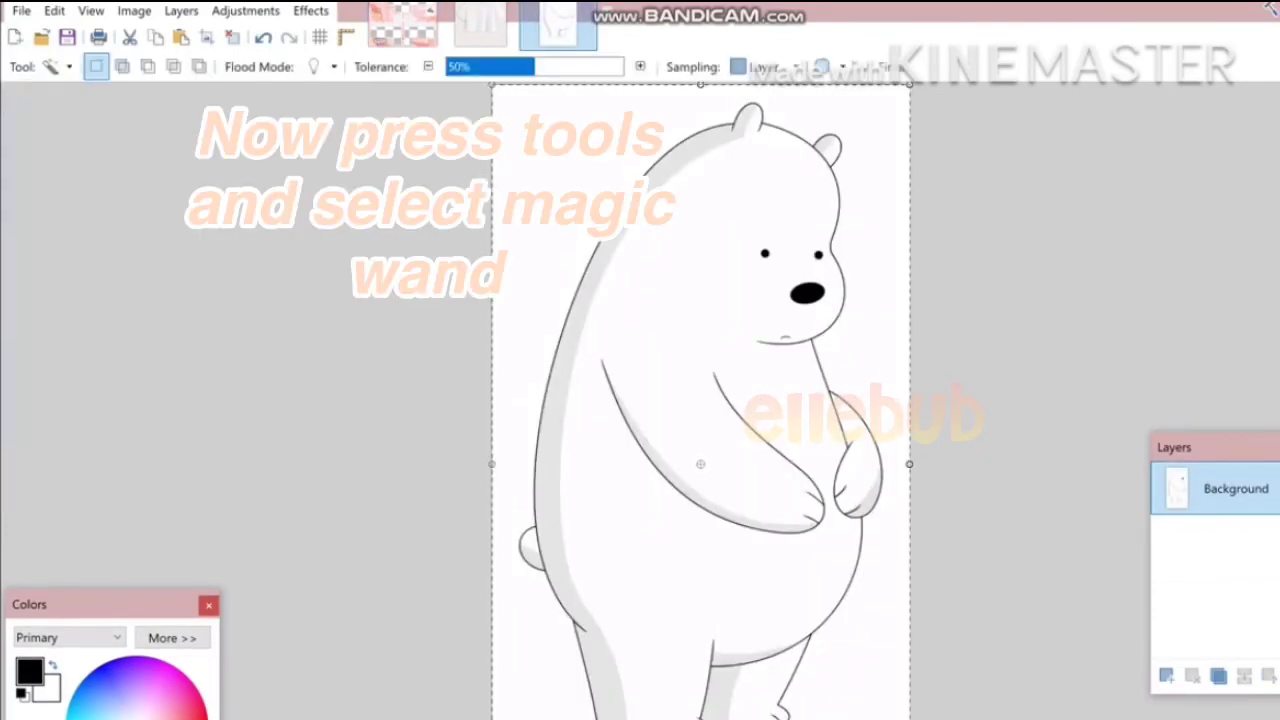
left_click(395, 345)
left_click(583, 197)
key("Delete")
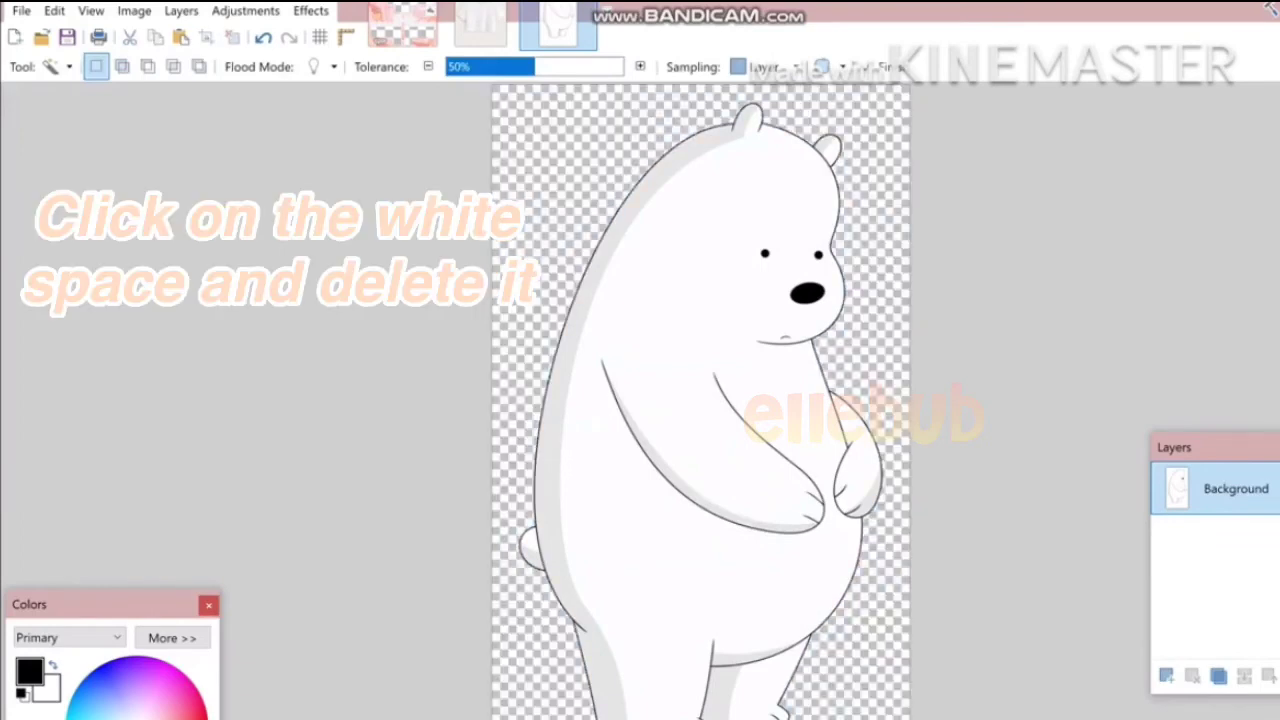
Select the whole cut-out bear with Rectangle Select to copy it.
left_click(52, 67)
left_click(76, 92)
left_click_drag(488, 83, 914, 718)
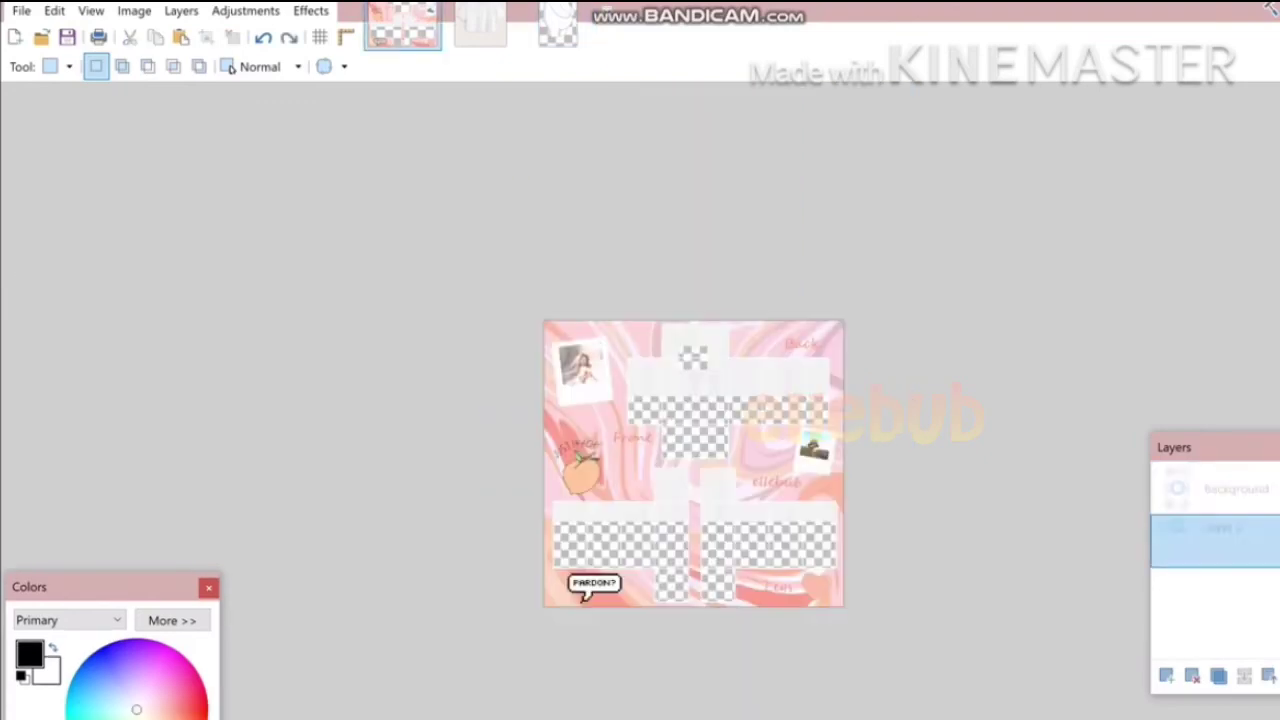
Add a new layer above the shirt layer in the clothing template and paste the bear, keeping the canvas size.
key("ctrl+shift+n")
left_click(1167, 677)
scroll(692, 455, "up", 10)
scroll(692, 455, "down", 8)
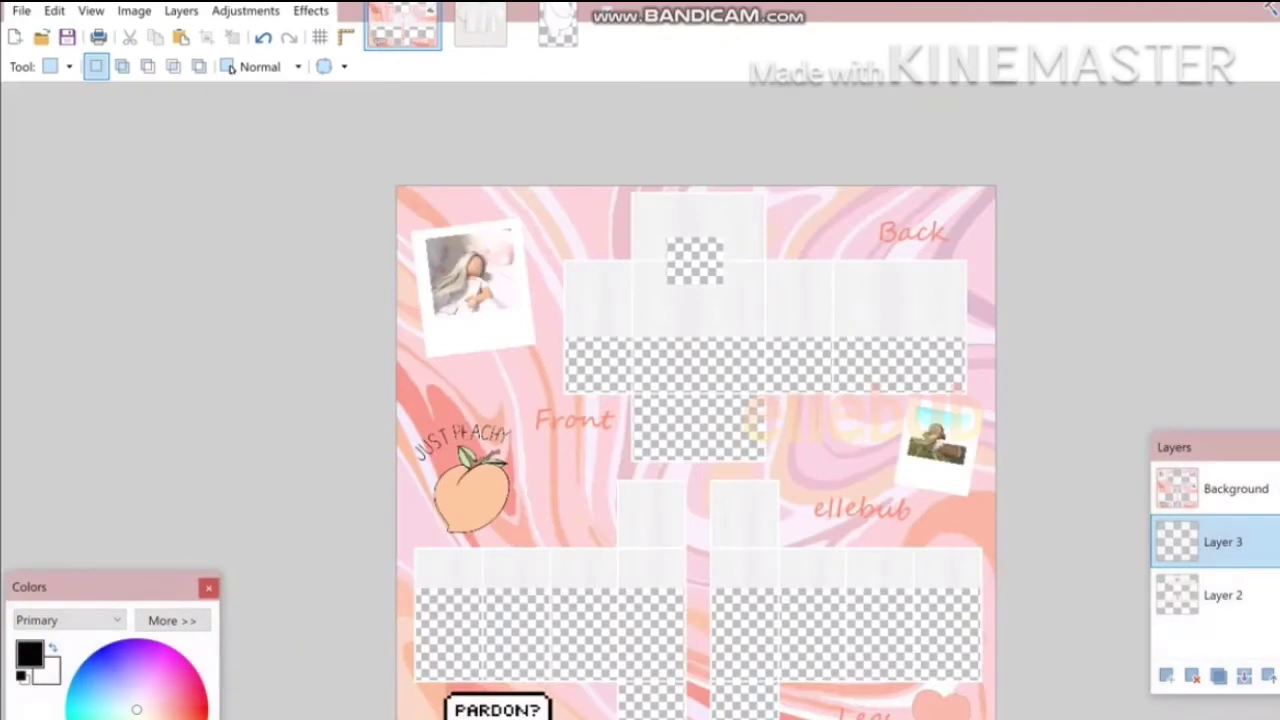
scroll(695, 450, "up", 3)
key("ctrl+v")
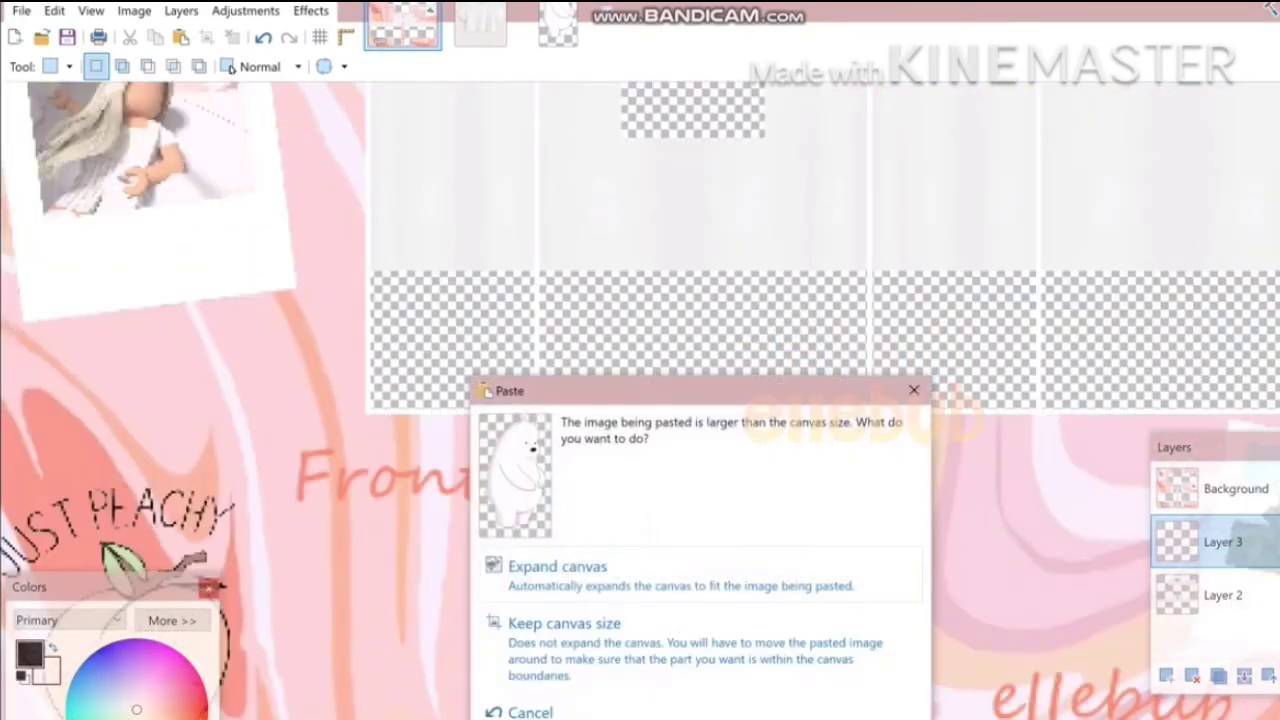
left_click(564, 630)
Shrink the pasted bear and centre it on the front torso panel just below the square neck hole.
scroll(696, 485, "down", 5)
left_click_drag(472, 307, 722, 256)
left_click_drag(721, 558, 755, 441)
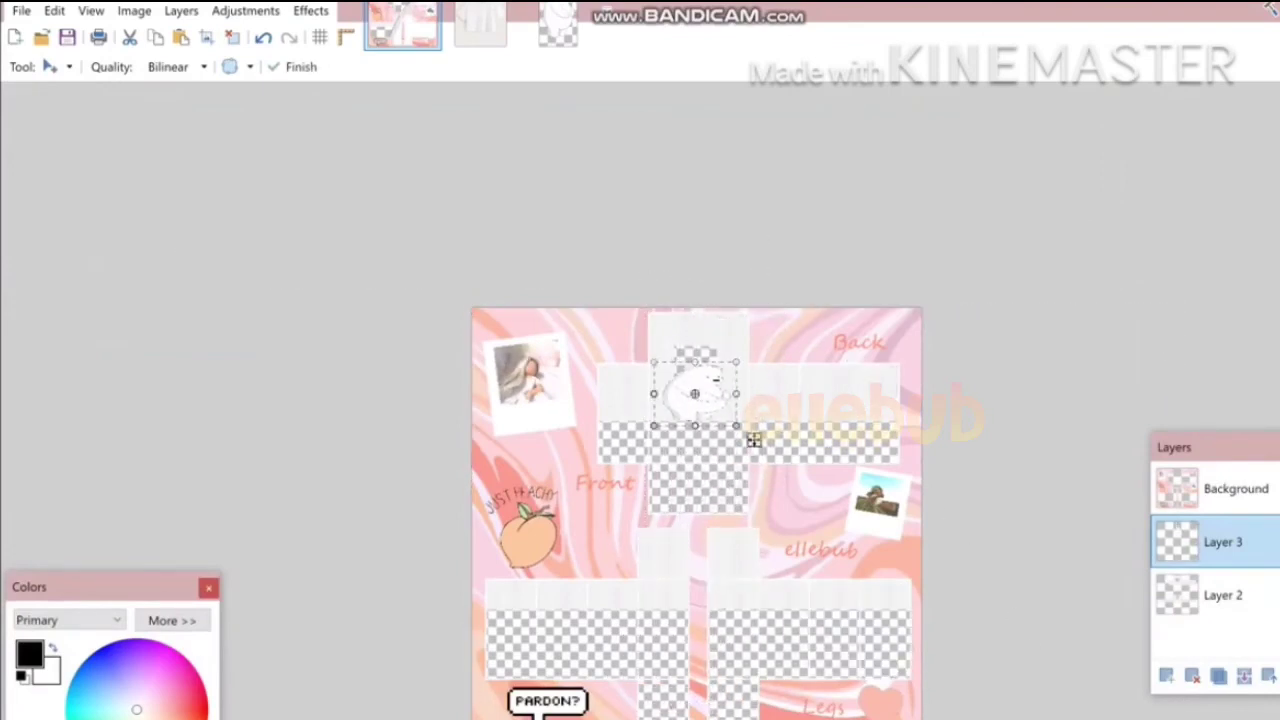
scroll(755, 441, "up", 4)
scroll(755, 441, "up", 2)
left_click_drag(846, 444, 763, 430)
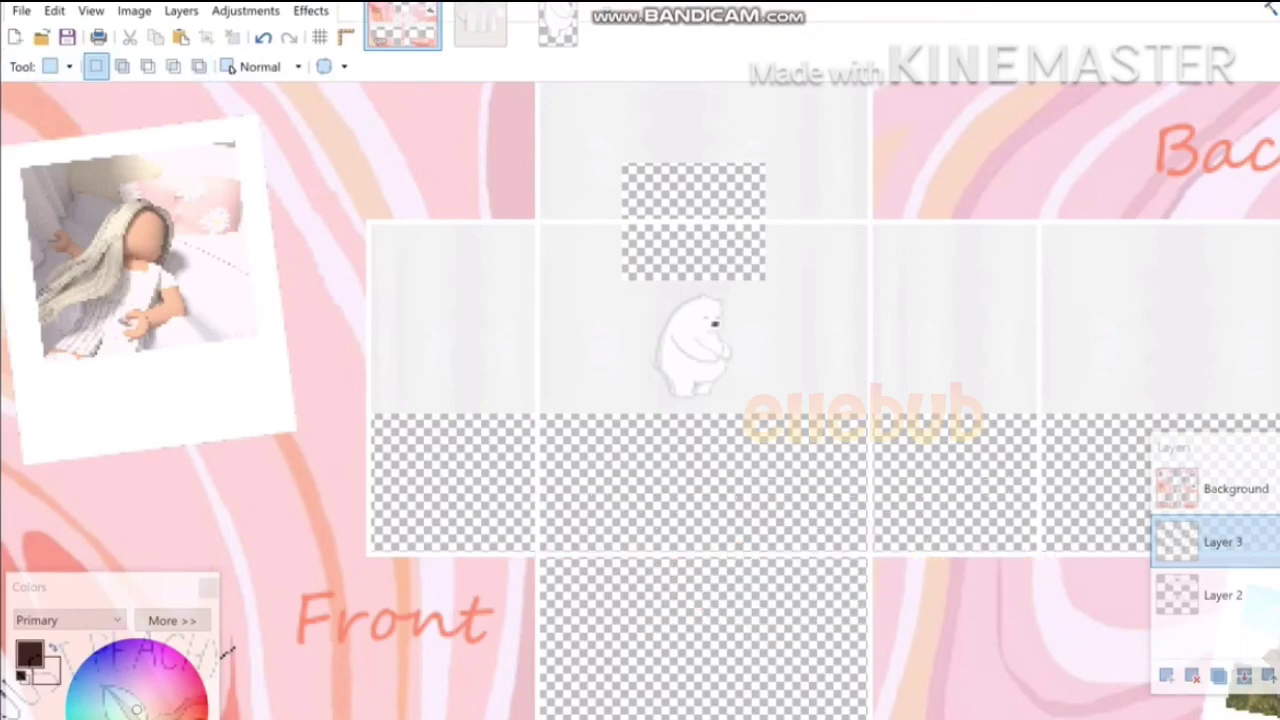
Step back to the bear's active transform and set its resampling quality to Bicubic.
left_click(263, 38)
left_click(263, 38)
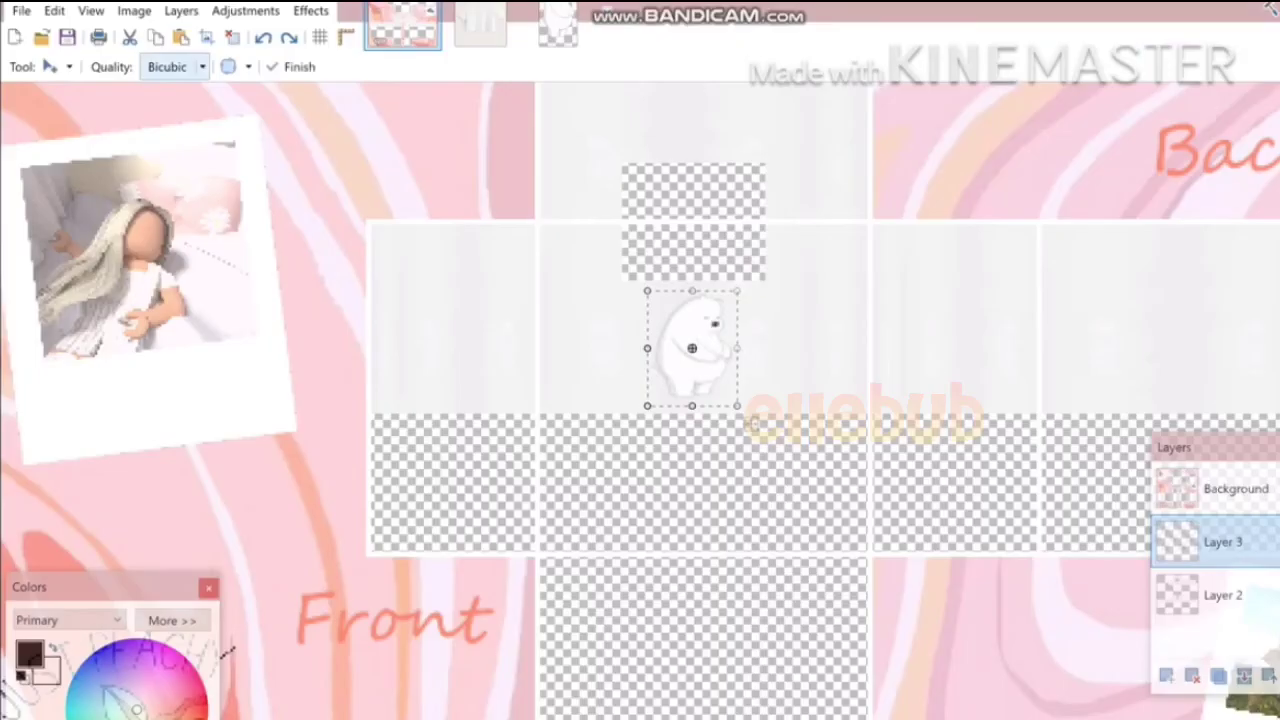
left_click(866, 324)
left_click(866, 324)
left_click(168, 67)
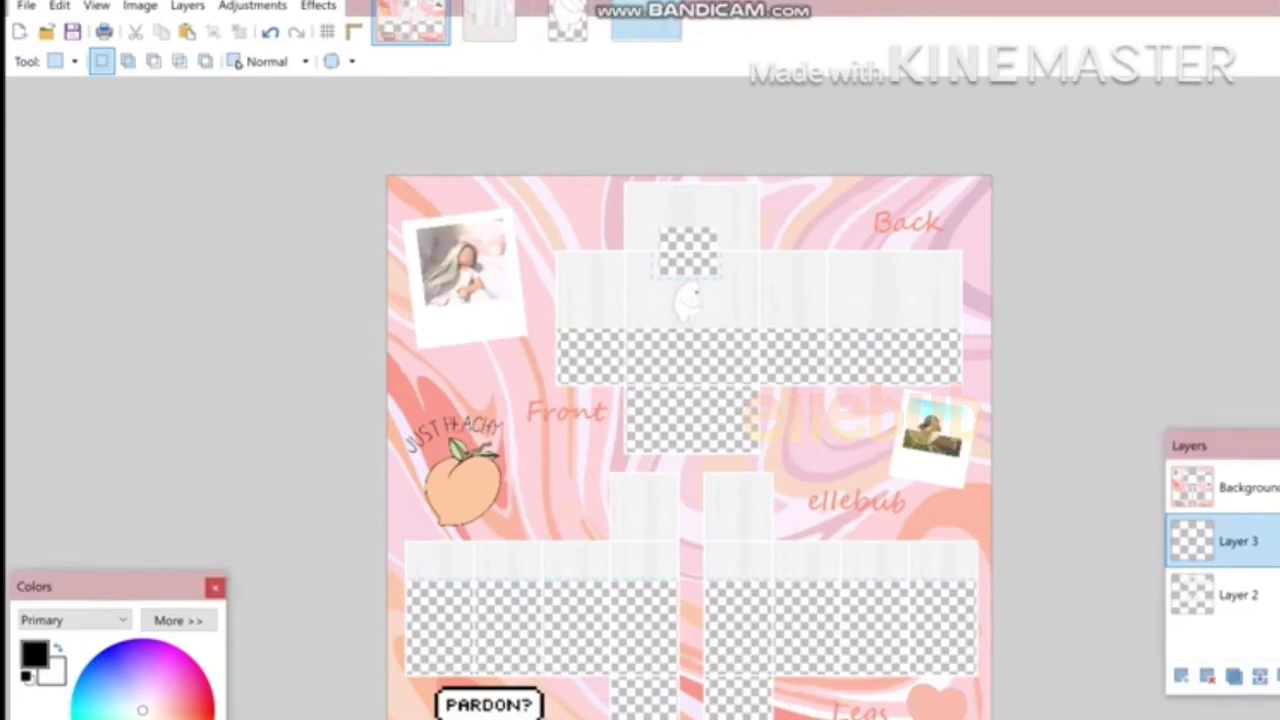
Examine the bear and the blue dashed outline around the neck hole up close and in the full template.
scroll(689, 464, "up", 1)
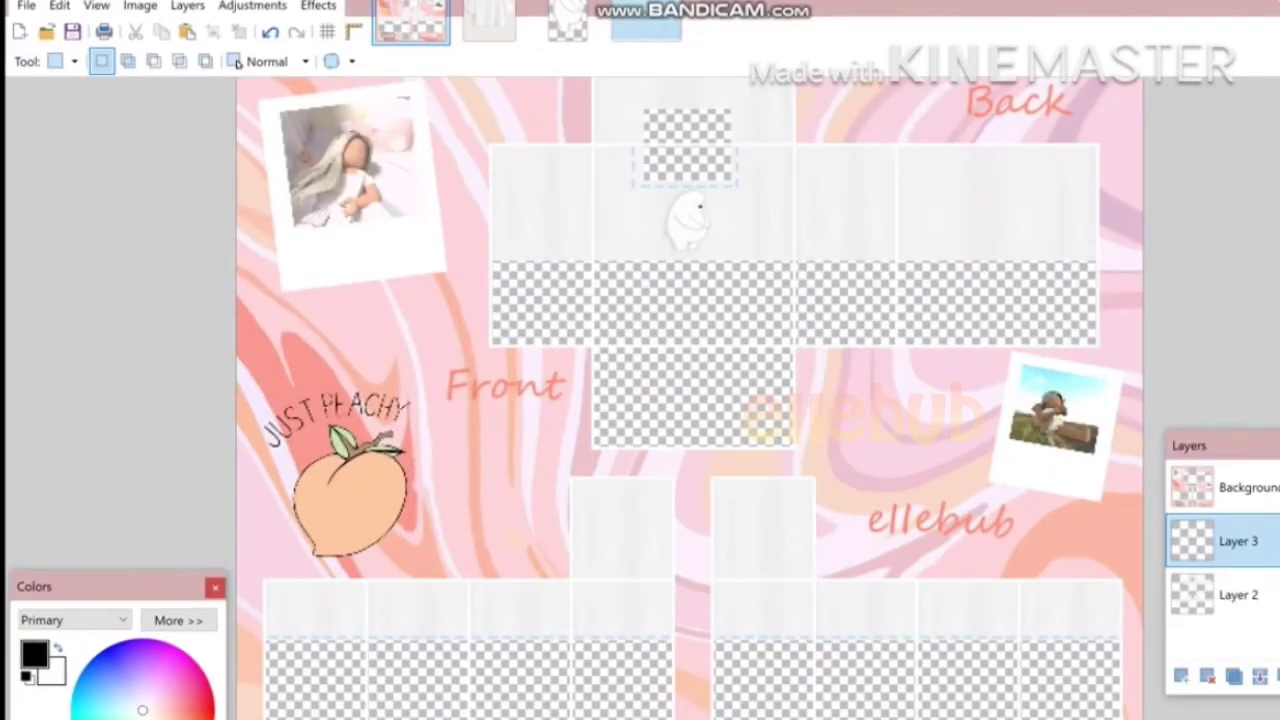
scroll(690, 454, "up", 2)
scroll(690, 454, "up", 4)
scroll(704, 456, "up", 2)
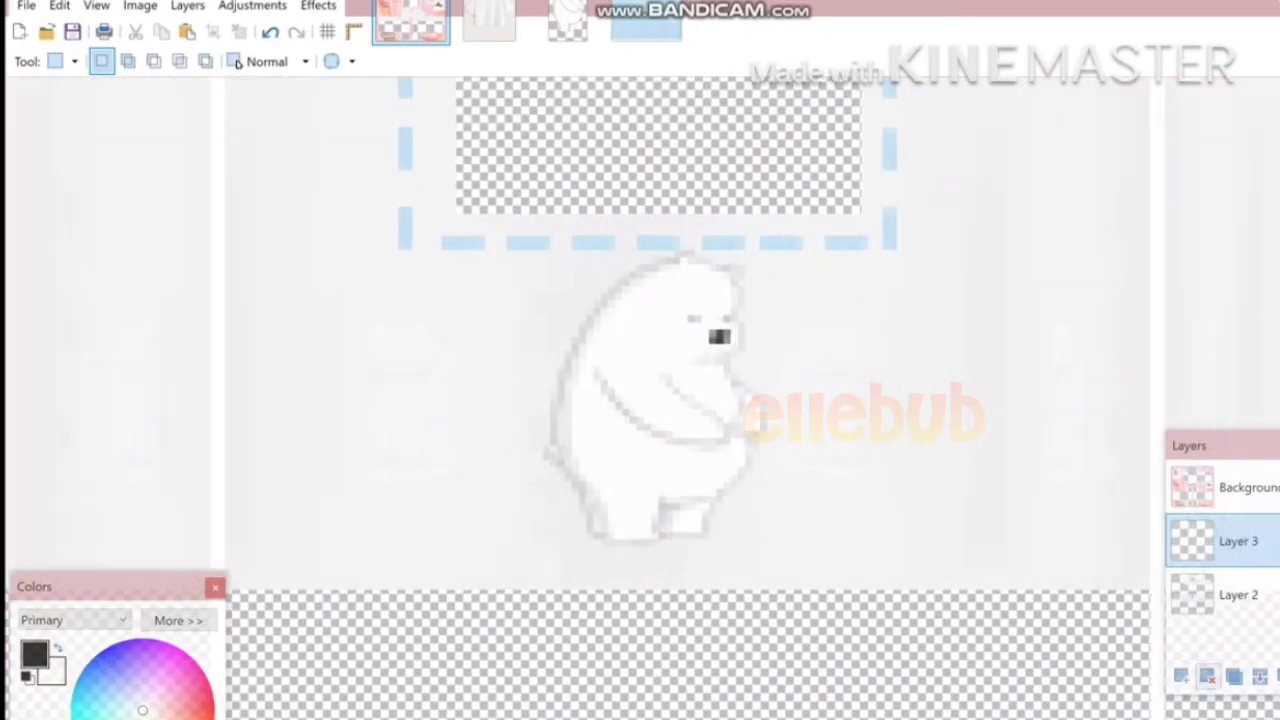
scroll(704, 456, "up", 5)
scroll(705, 452, "down", 1)
key("ctrl+minus")
key("ctrl+minus")
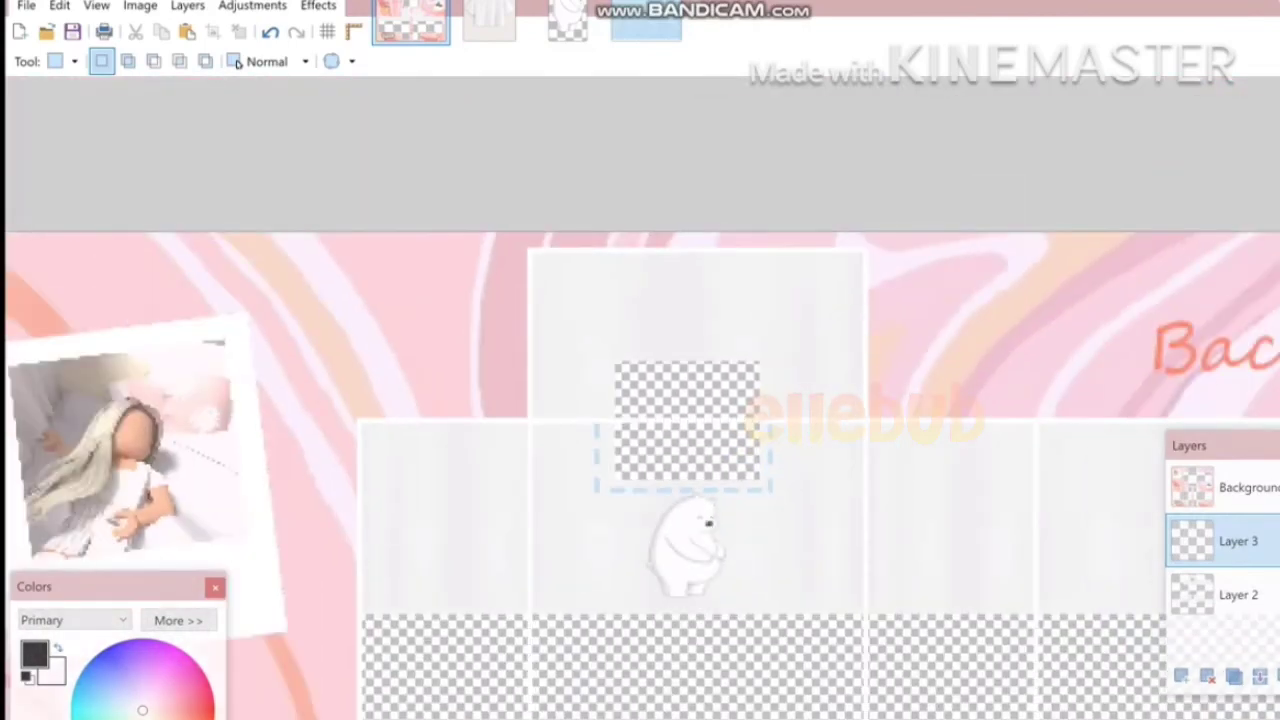
scroll(700, 454, "down", 1)
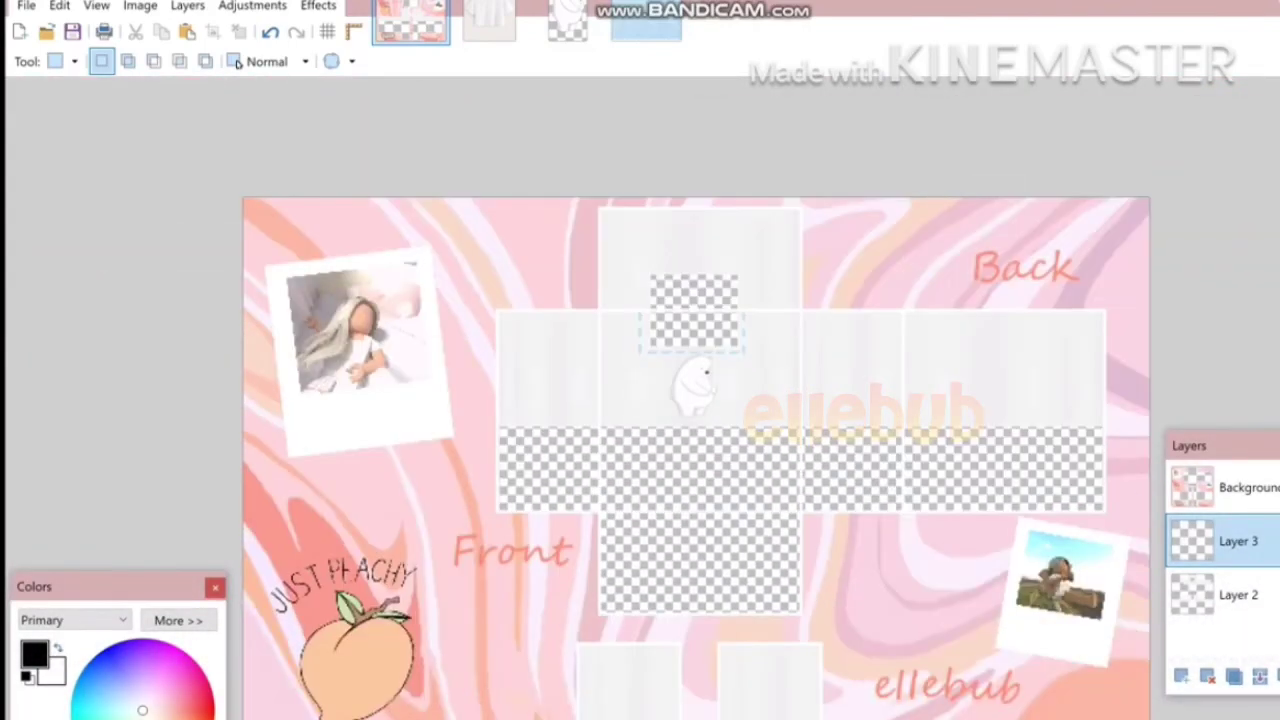
scroll(700, 454, "up", 3)
scroll(700, 454, "down", 4)
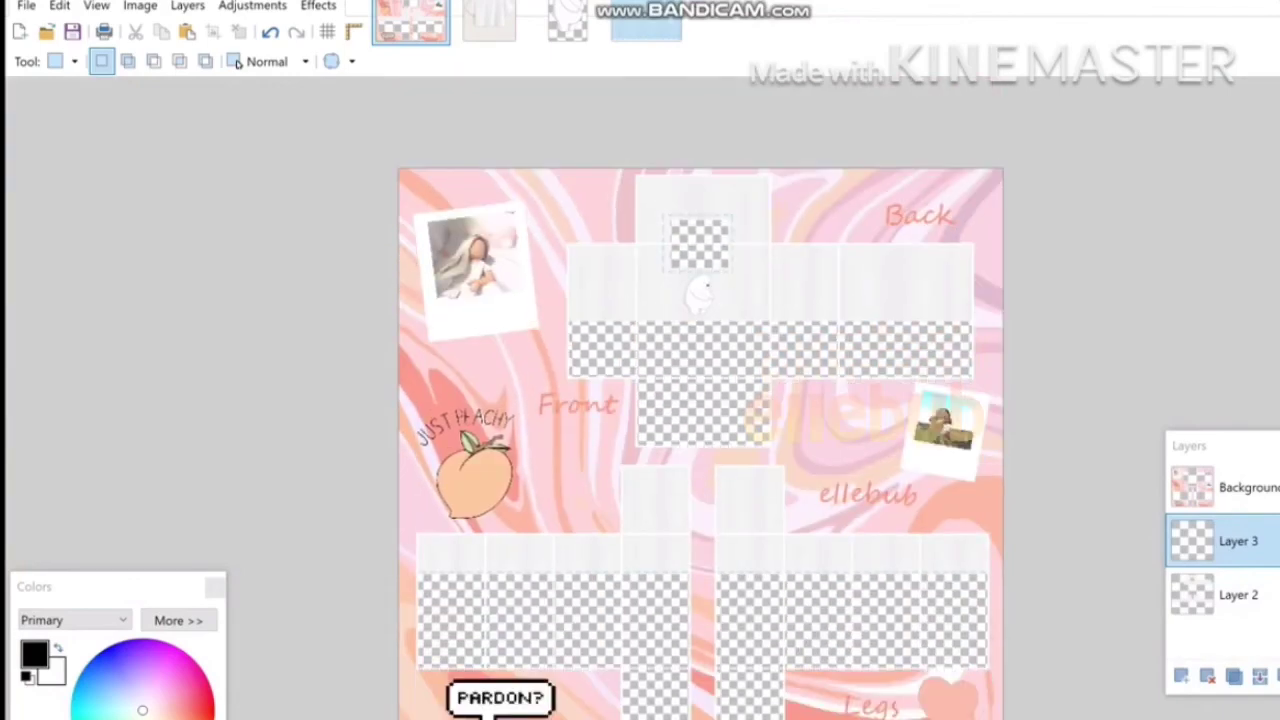
Start saving the template as a new file and set the file type to PNG.
left_click(26, 6)
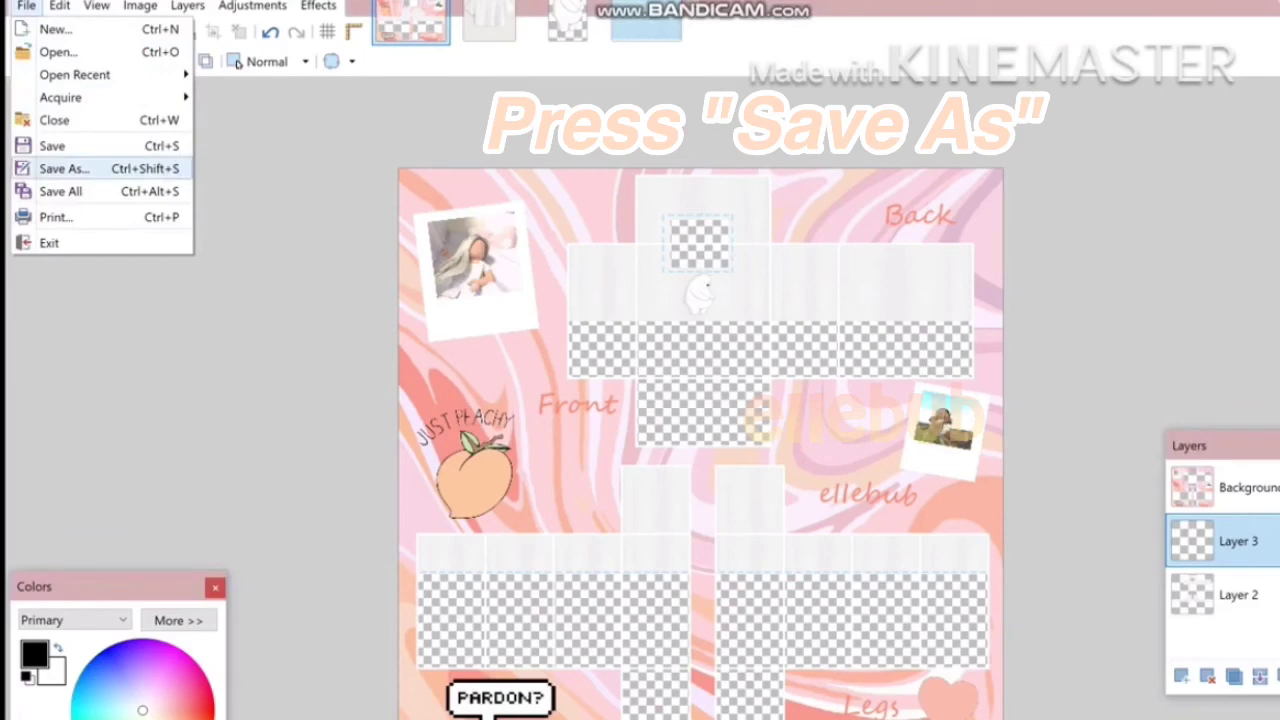
left_click(64, 168)
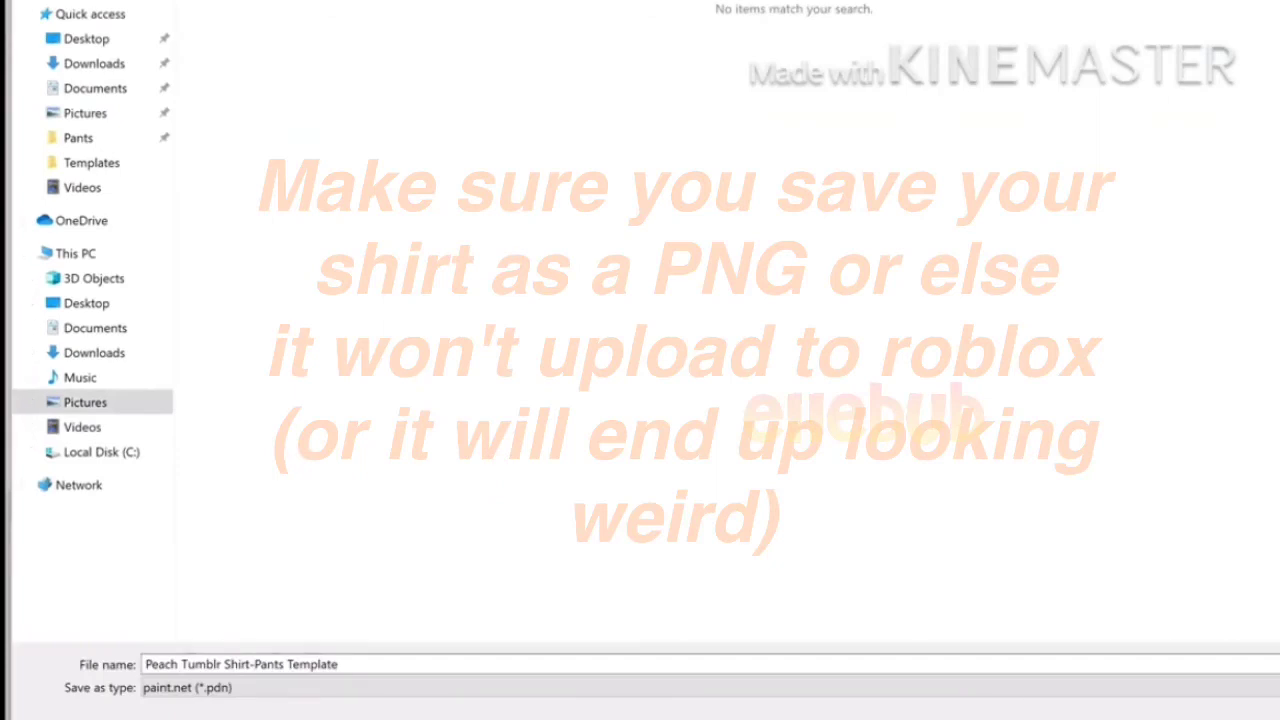
left_click(700, 688)
left_click(700, 688)
left_click(700, 688)
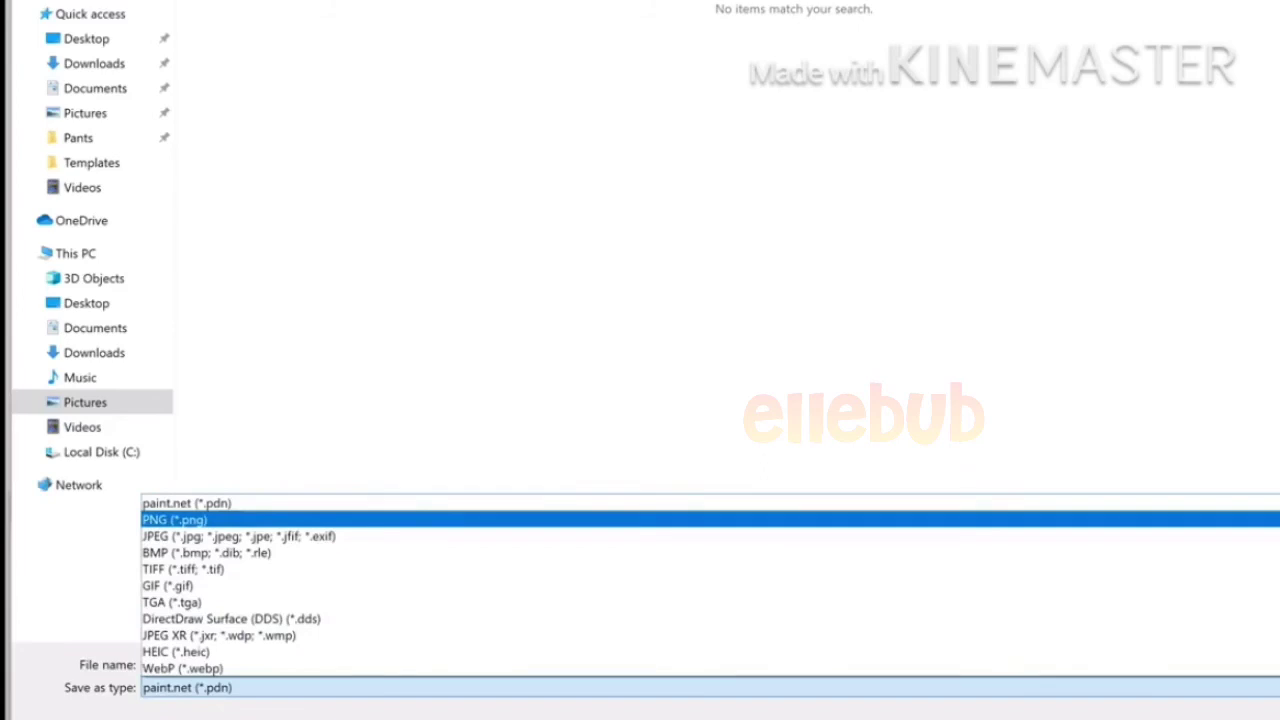
key("Return")
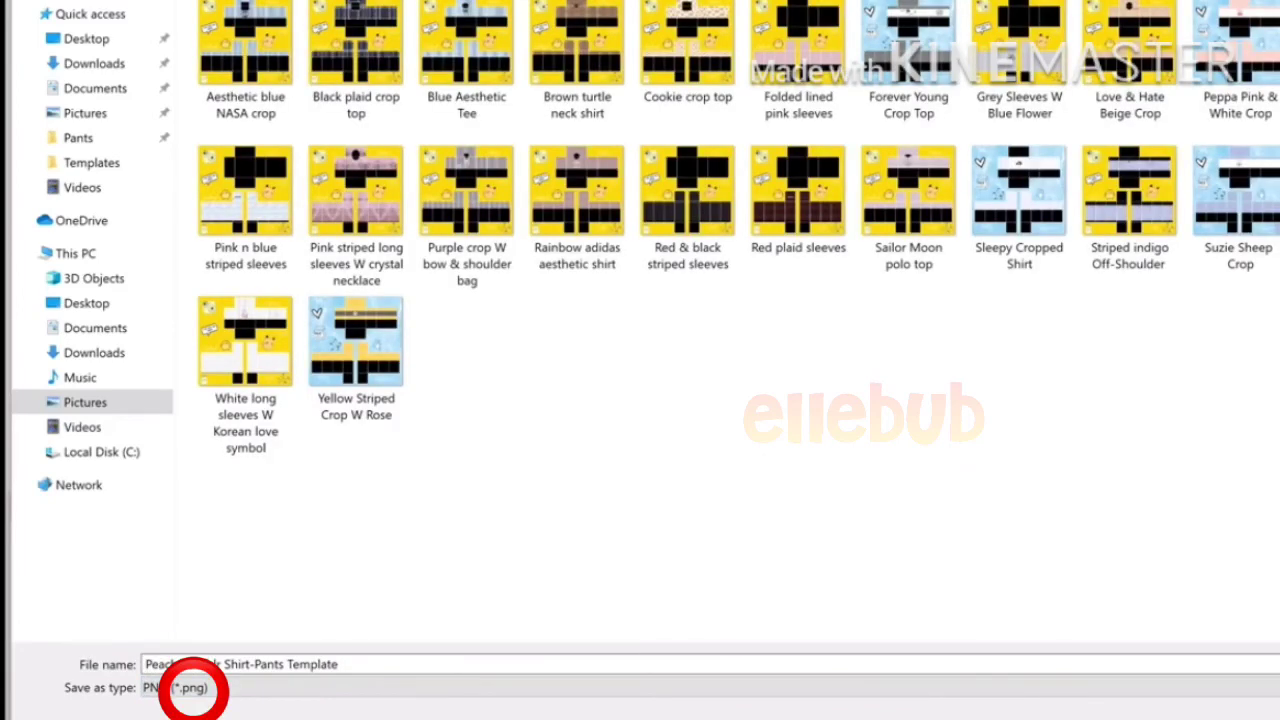
Name the file "Ice bear neck crop" and save it with the default PNG settings, flattening the layers.
left_click(242, 664)
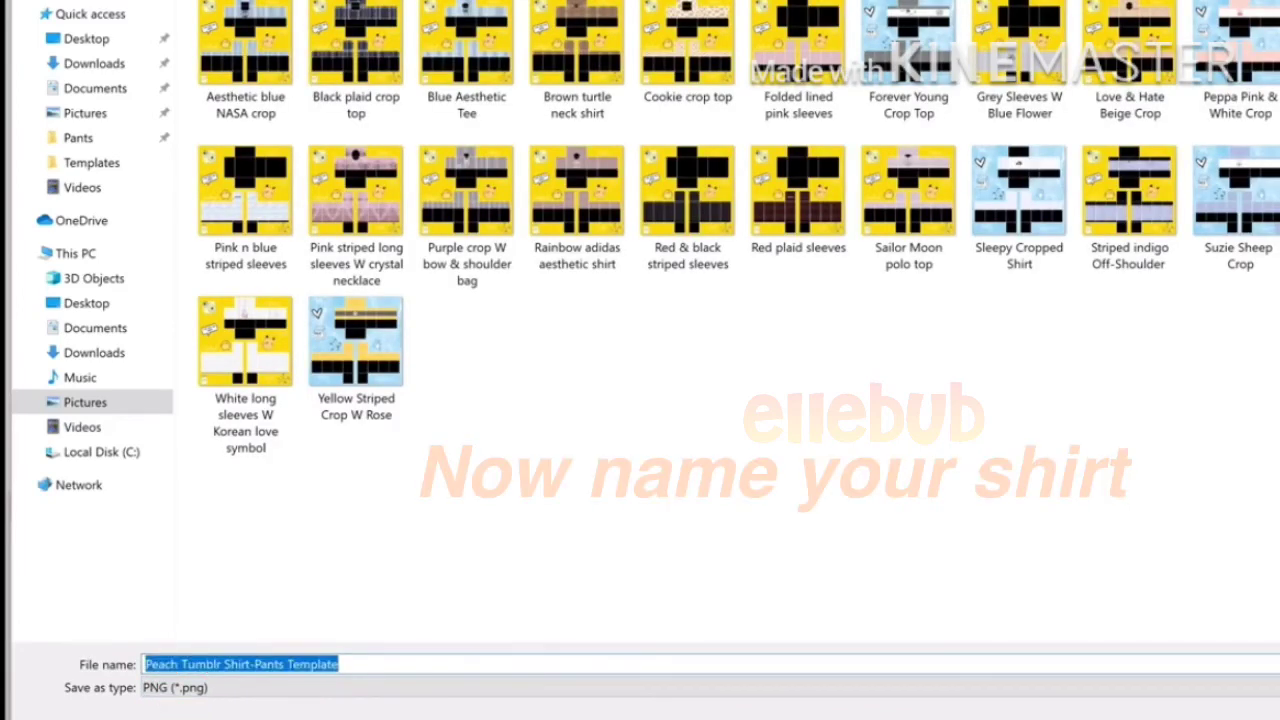
key("BackSpace")
type("Ice bear neck crop")
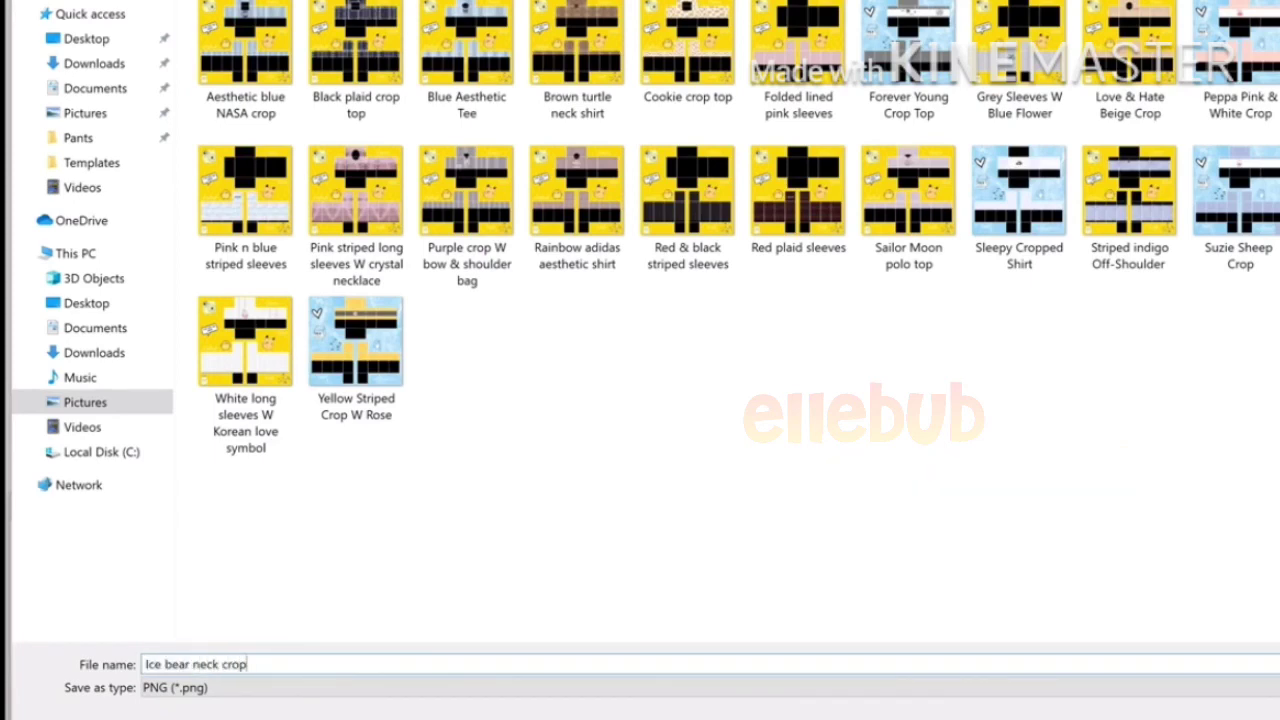
key("Return")
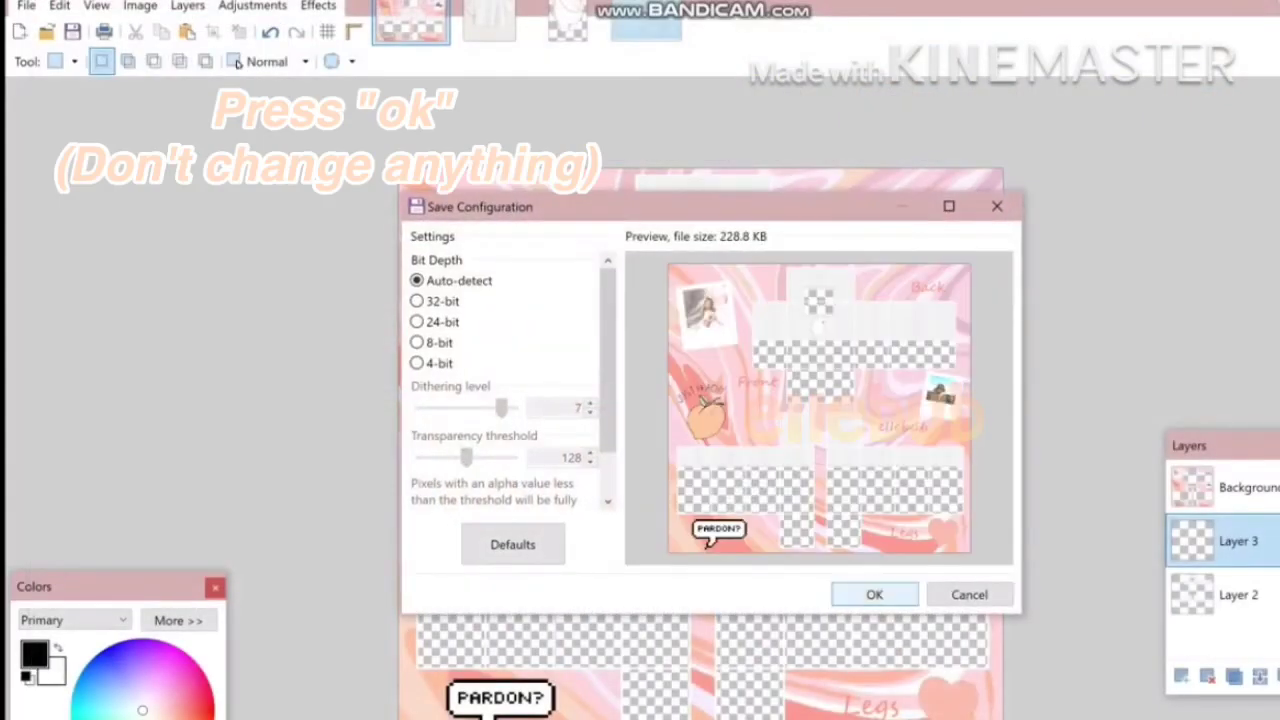
key("Return")
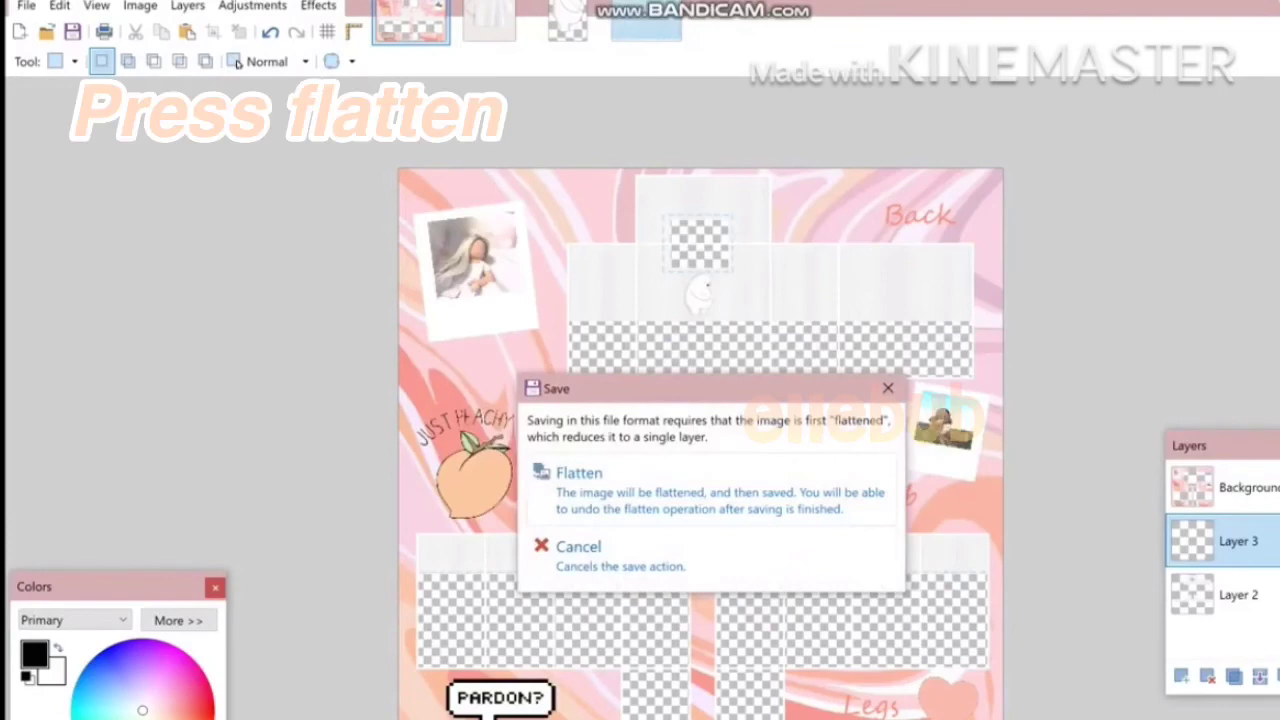
key("Return")
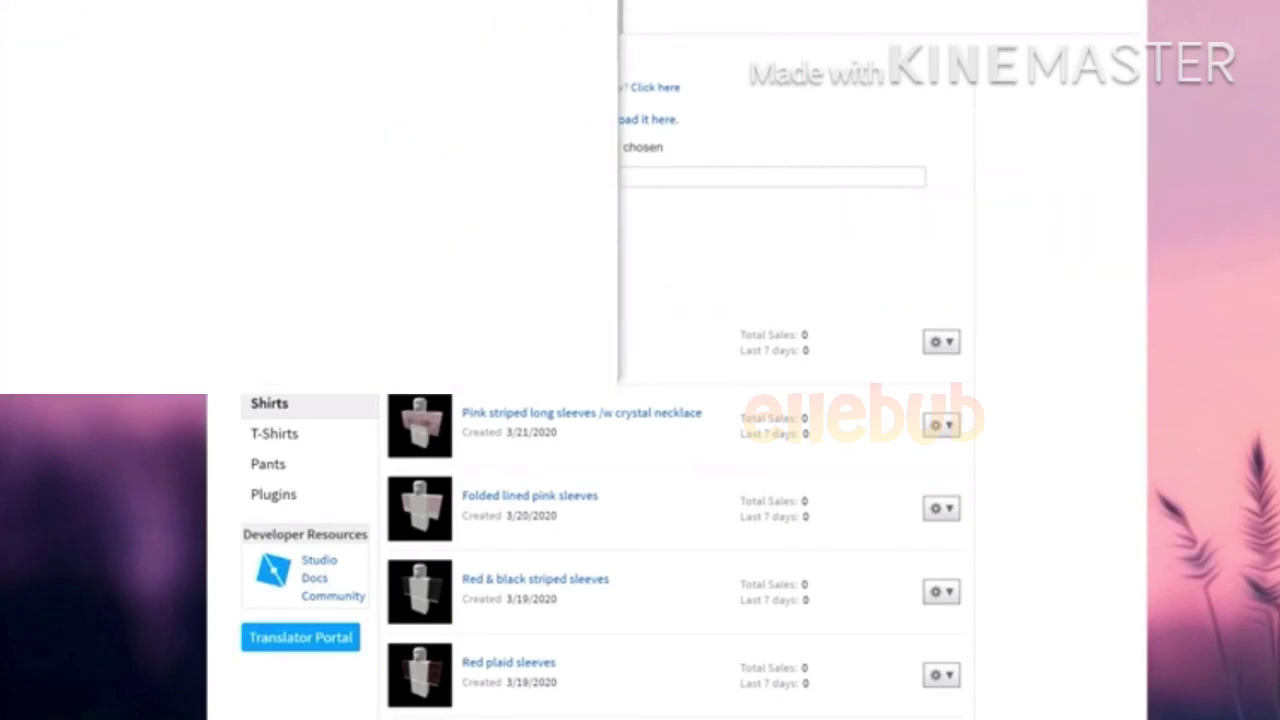
Switch to the Roblox Create a Shirt page and choose Ice bear neck crop.png as the shirt image.
left_click_drag(610, 114, 610, 45)
left_click(510, 210)
key("Return")
Replace the shirt name with "...", upload the shirt and view its item page.
left_click_drag(598, 177, 549, 177)
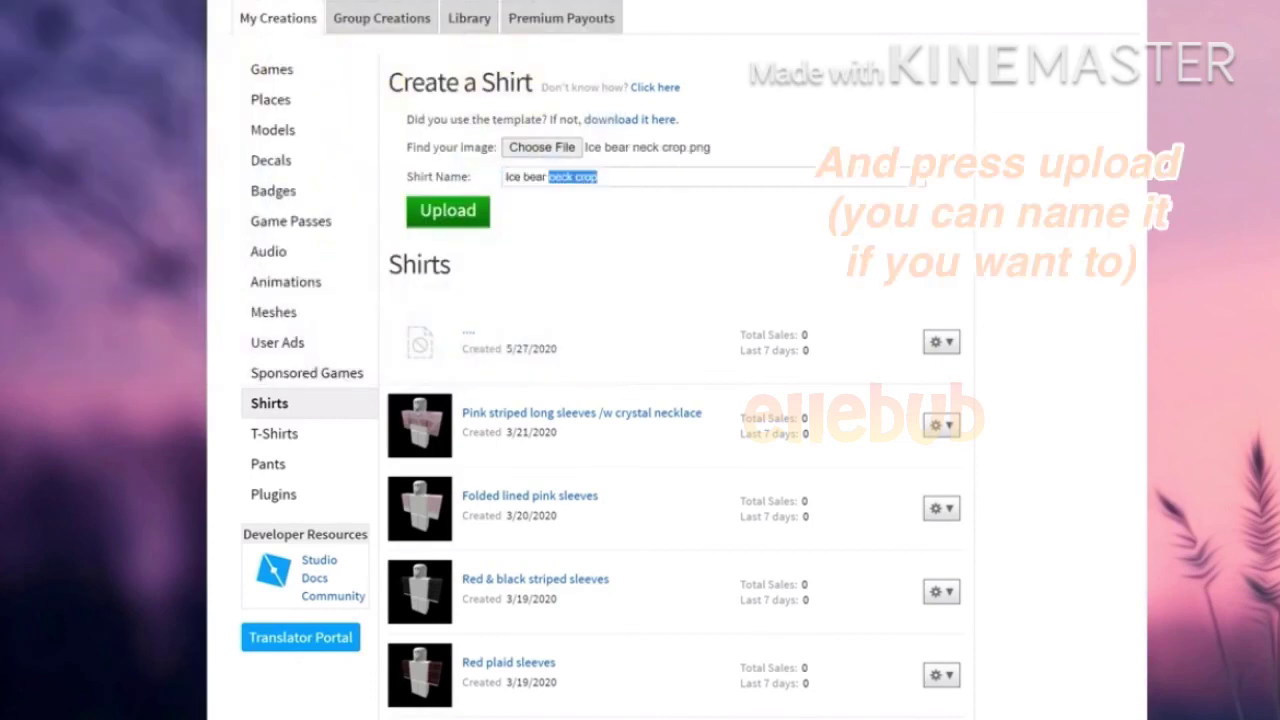
left_click(448, 211)
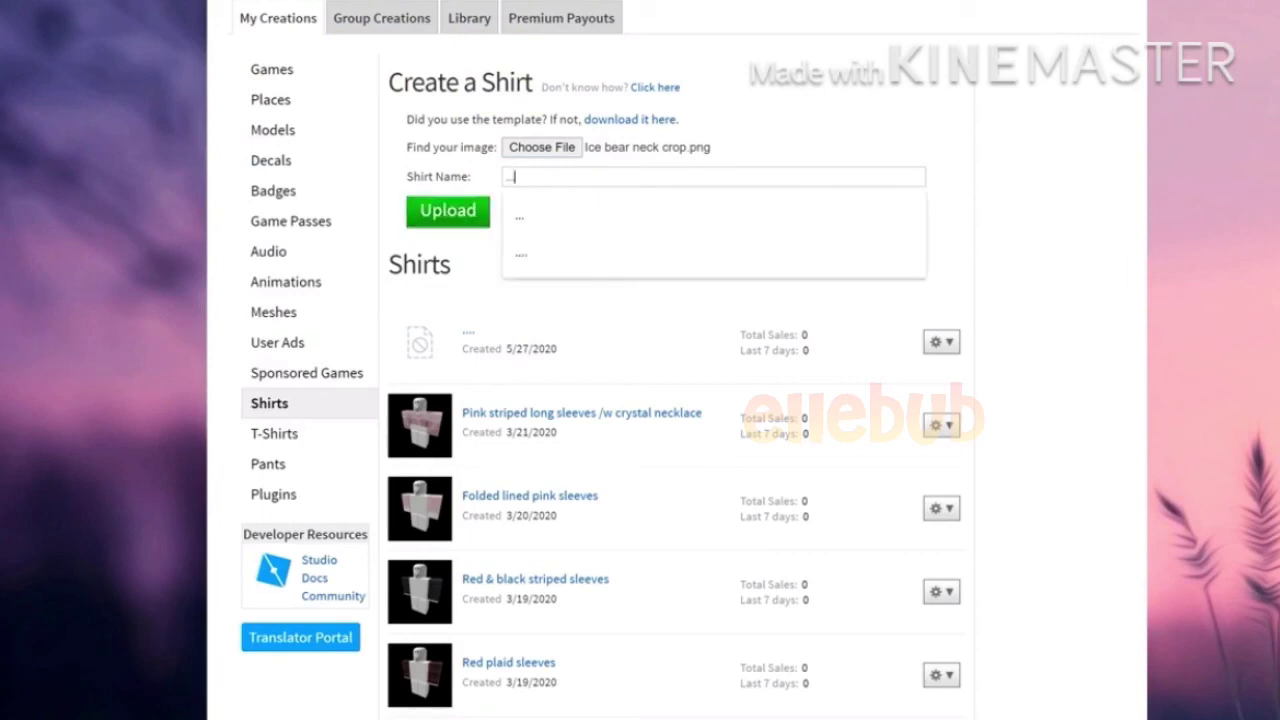
key("Return")
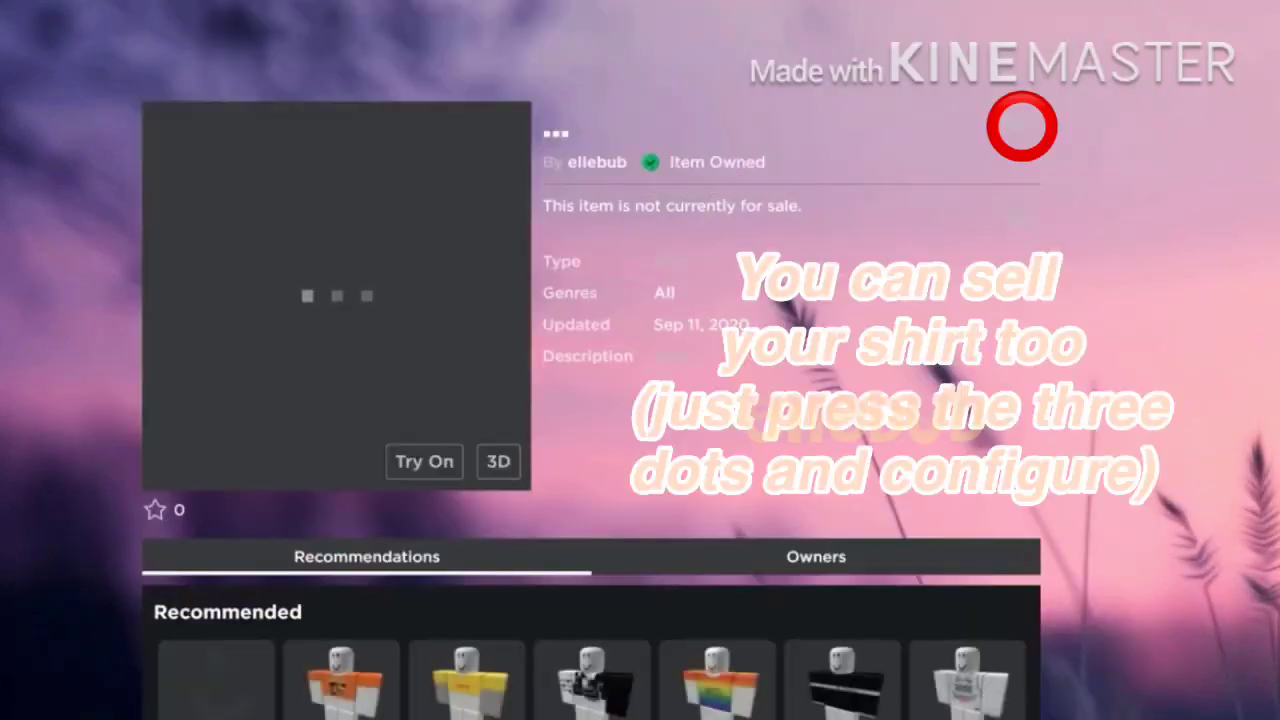
scroll(591, 430, "down", 2)
scroll(591, 430, "up", 2)
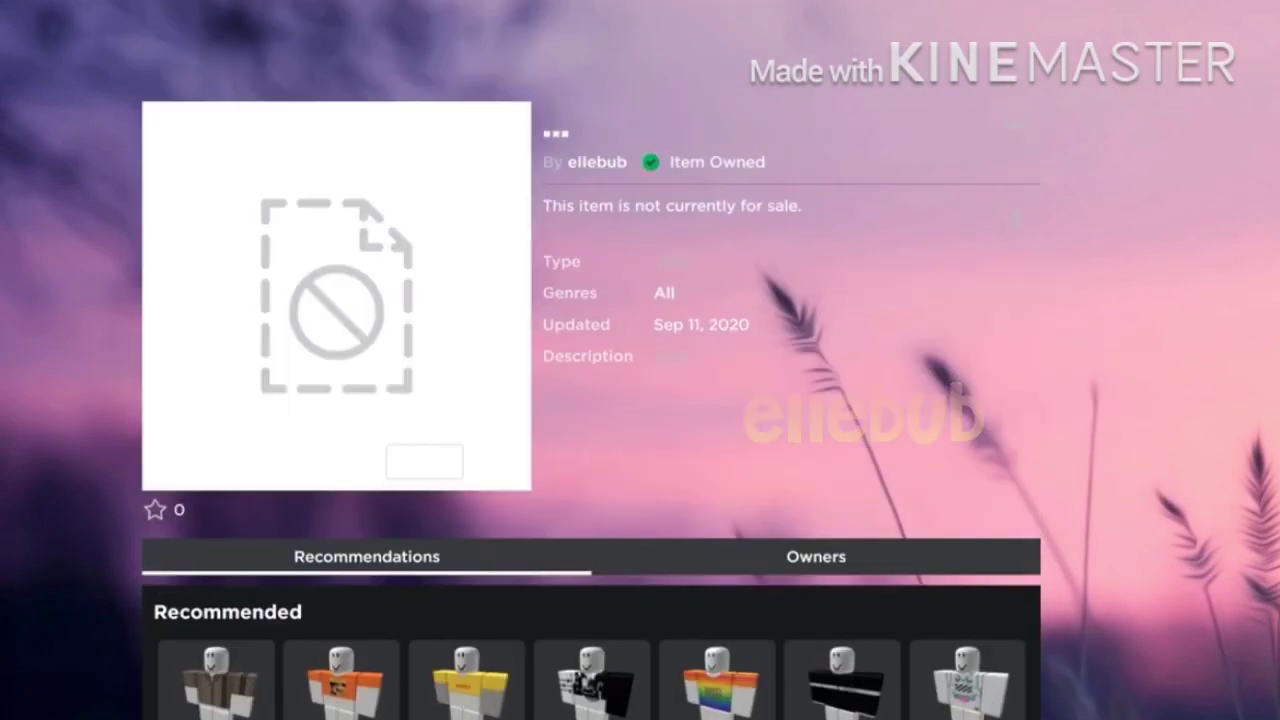